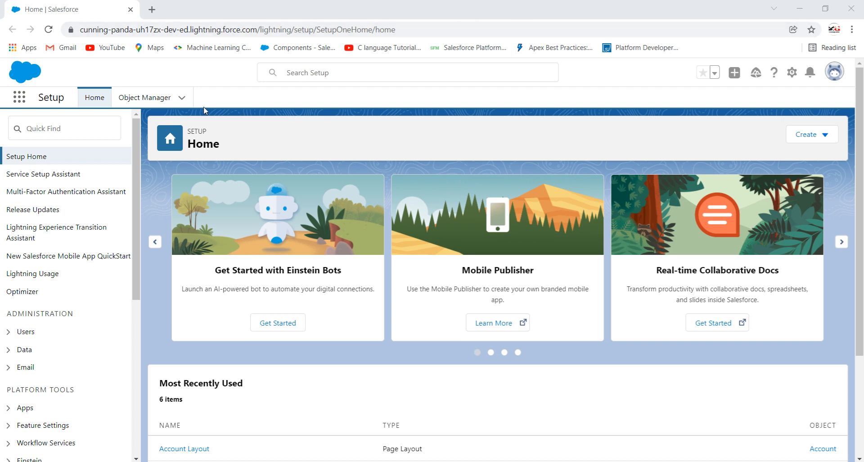
Open the Student object in Object Manager and view its Fields & Relationships list
click(182, 98)
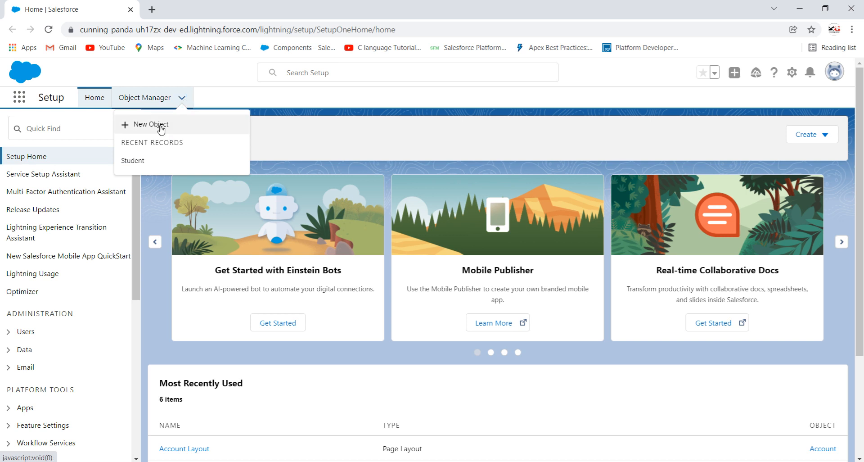
click(150, 163)
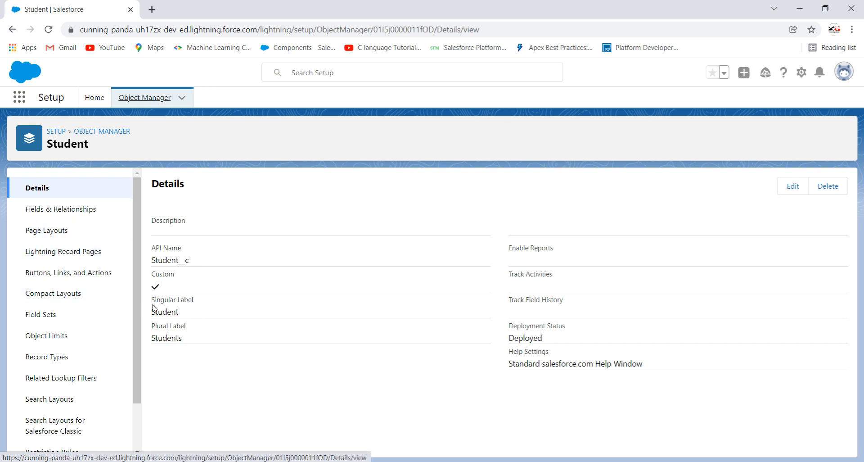
click(77, 211)
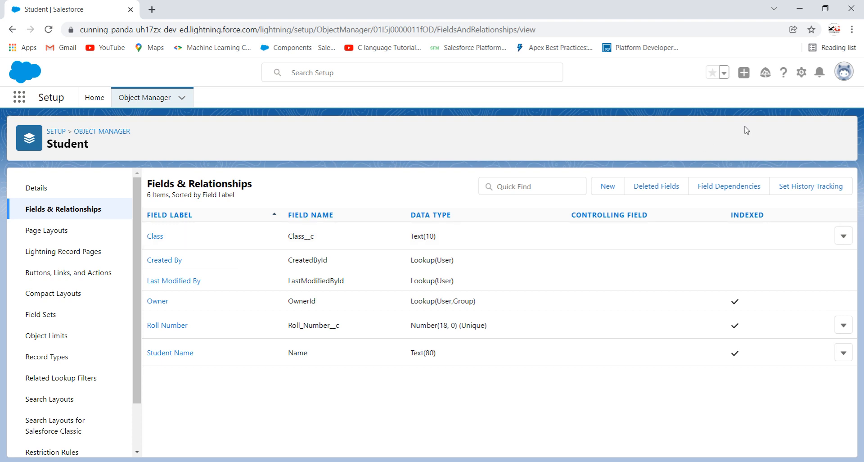
Switch to Salesforce Classic, examine the entry fields on a blank new student form, and cancel it
click(845, 73)
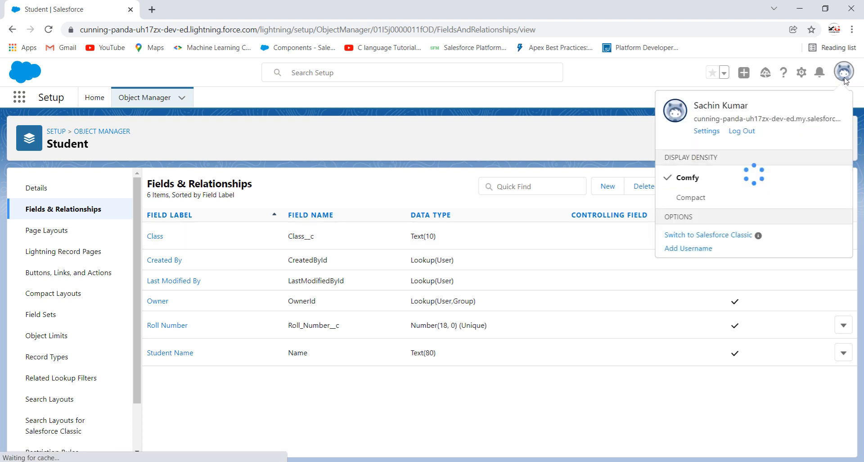
click(726, 242)
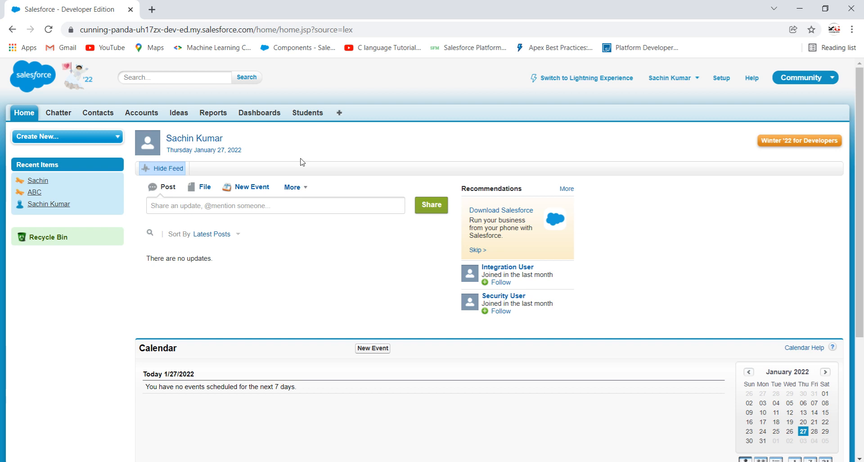
click(310, 116)
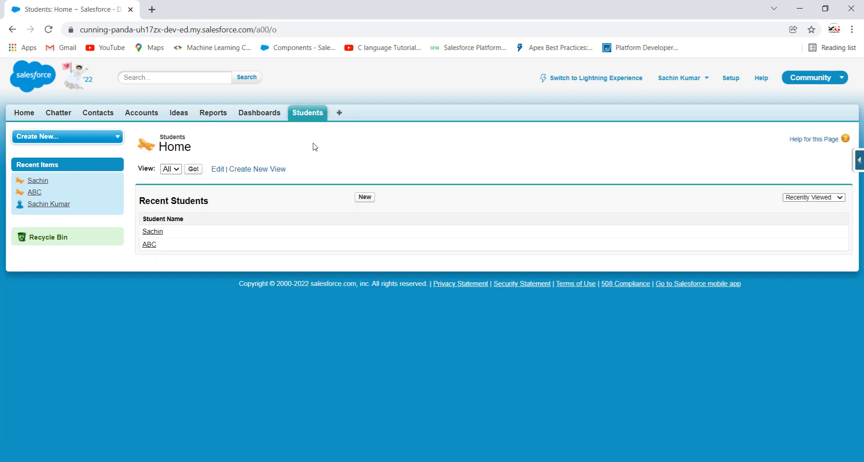
click(364, 201)
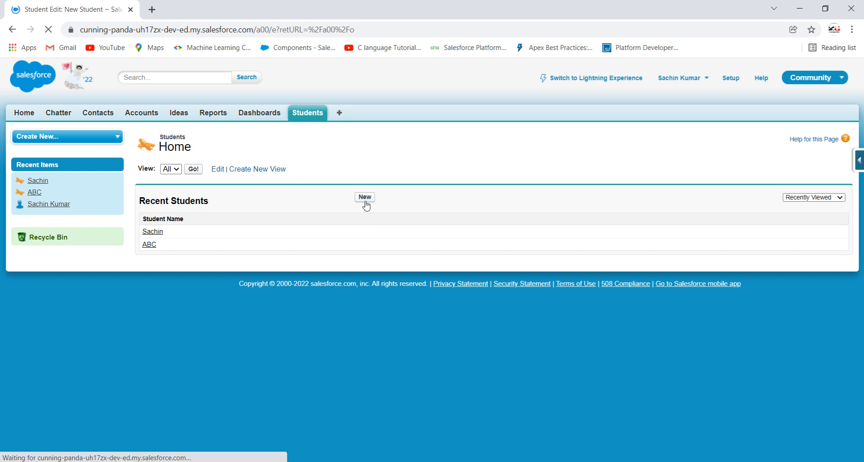
click(308, 208)
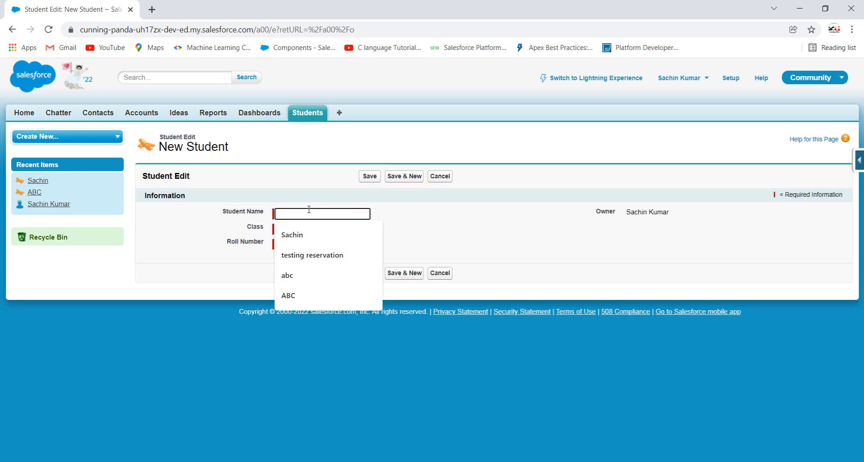
click(460, 226)
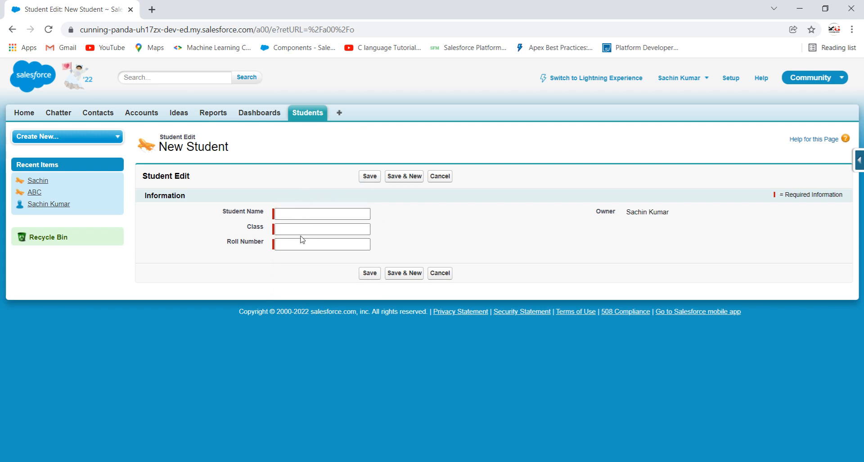
click(452, 177)
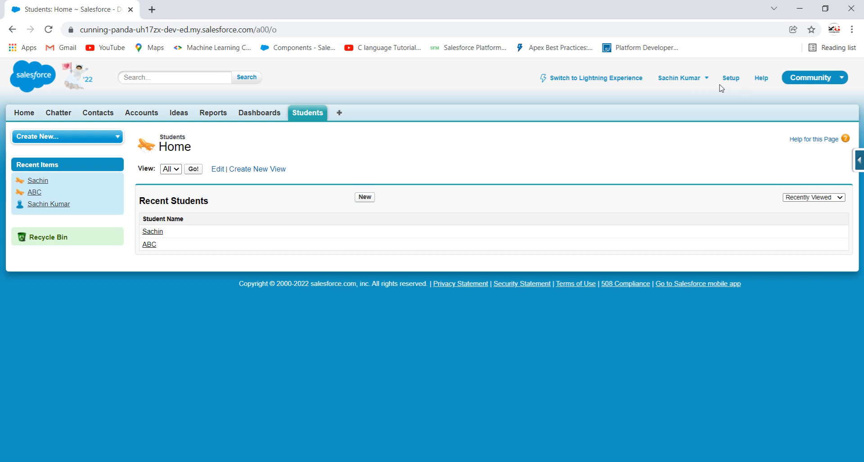
Return to Lightning Experience and open the Student object's Fields & Relationships in Setup
click(612, 80)
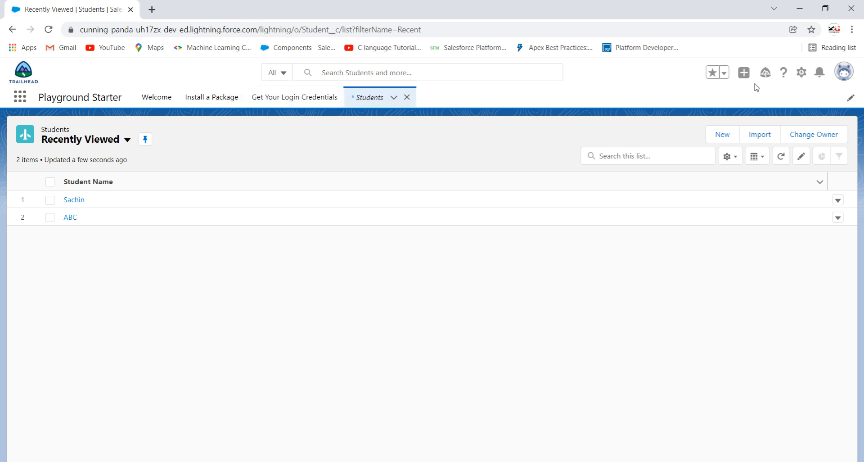
click(804, 78)
click(747, 104)
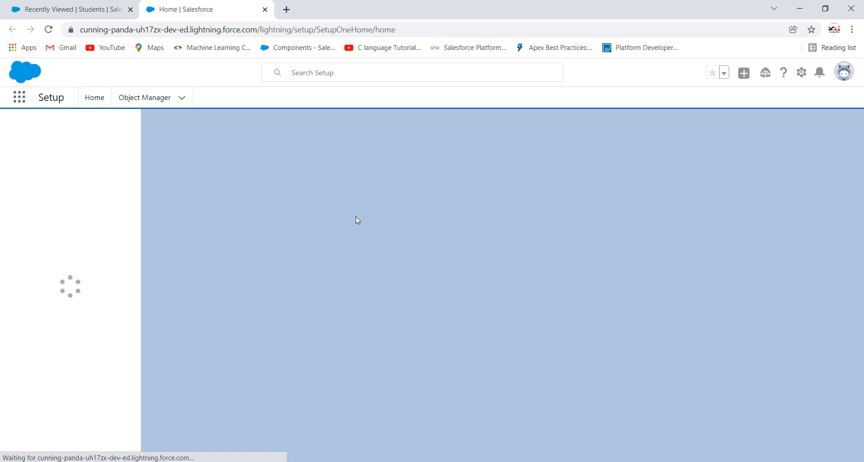
click(184, 99)
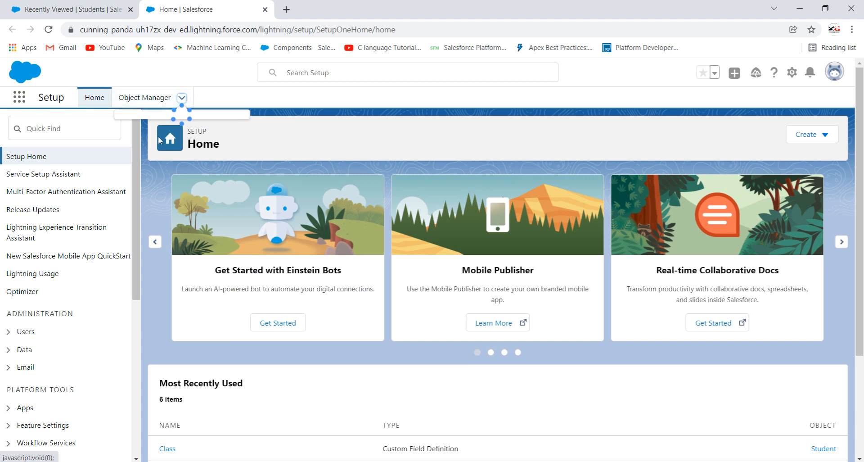
click(136, 161)
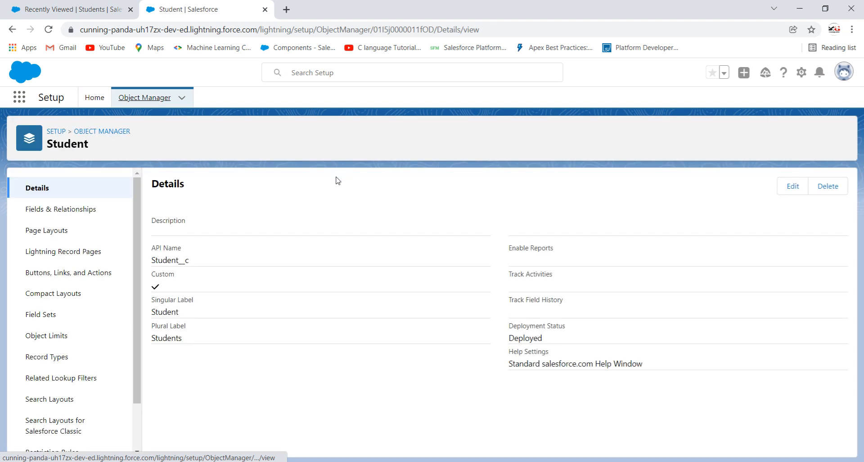
click(90, 208)
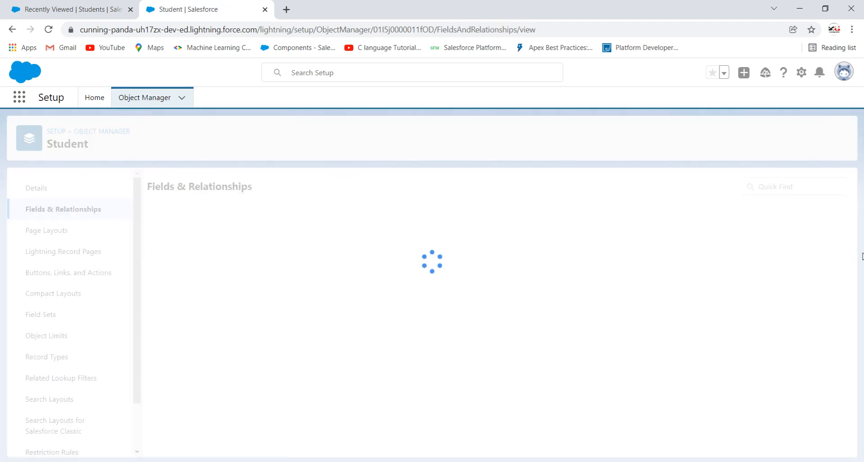
Start a new custom field on the Student object with Text as its data type
click(610, 191)
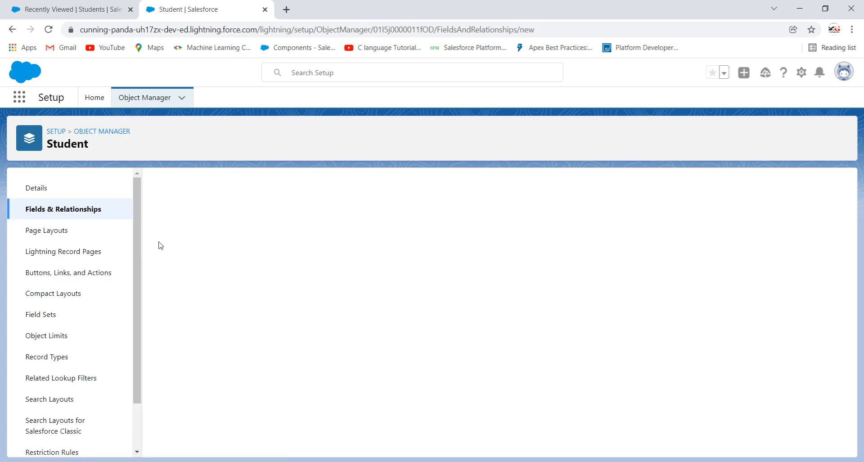
scroll(257, 280, down, 3)
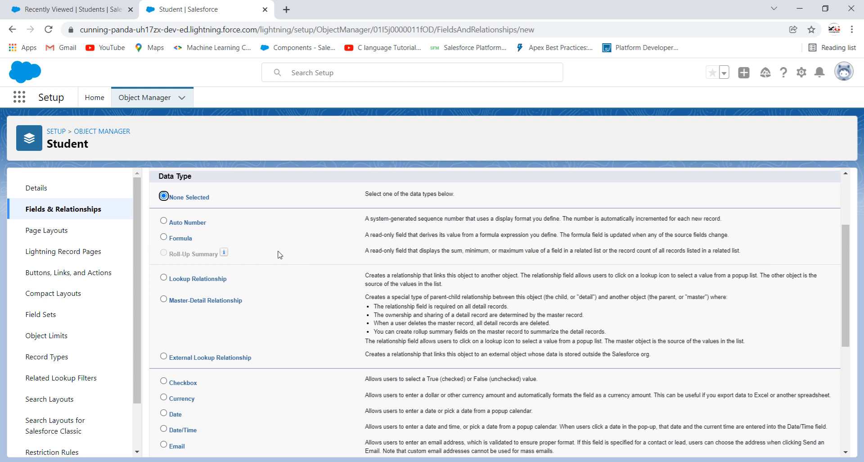
scroll(280, 255, down, 1)
scroll(279, 254, down, 1)
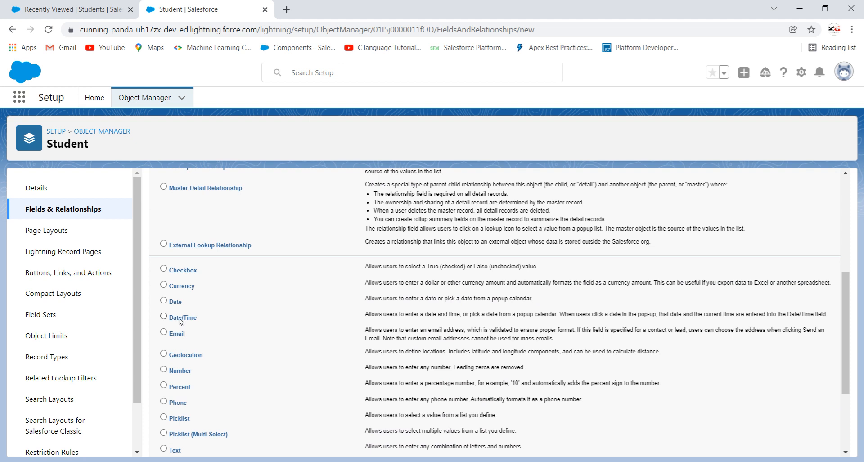
scroll(180, 320, down, 2)
click(164, 335)
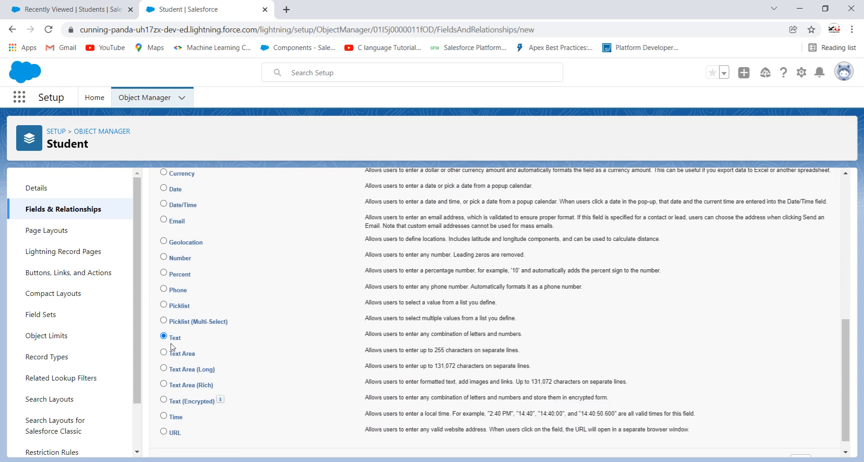
scroll(202, 327, down, 1)
click(800, 445)
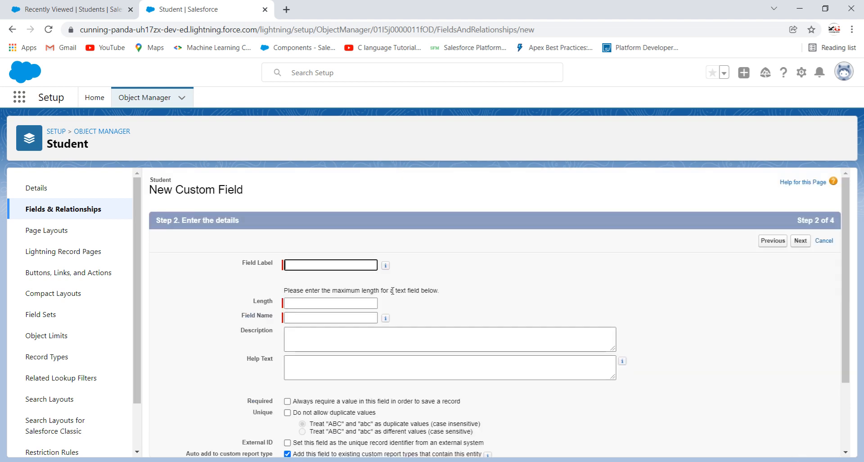
Set the custom field's label and name to Address and its maximum length to 200
click(331, 266)
text(Address)
click(503, 255)
click(355, 303)
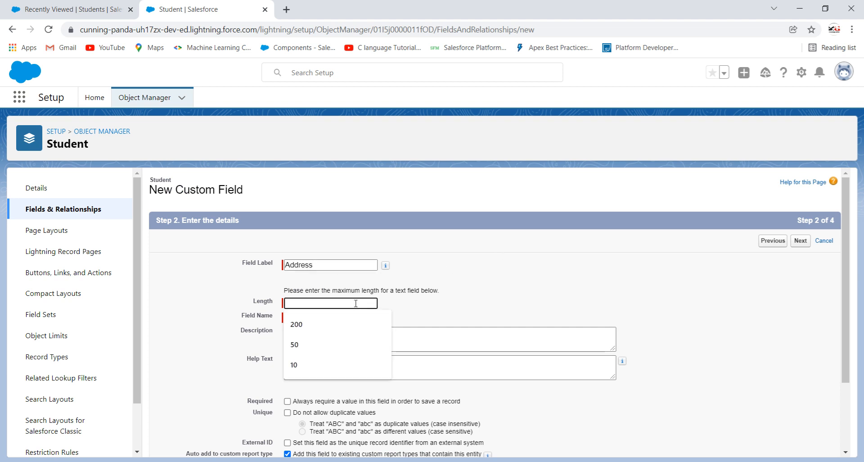
click(334, 323)
scroll(561, 293, down, 2)
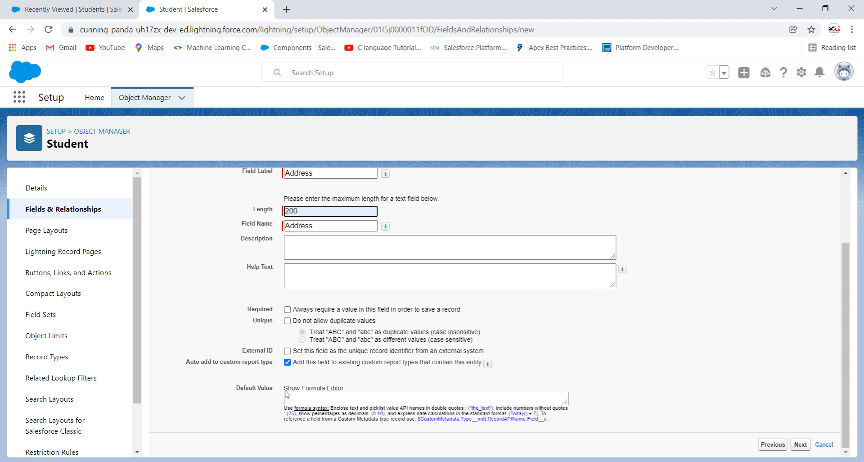
Accept the default field-level security, keep the field on Student Layout, and save the new field
click(803, 446)
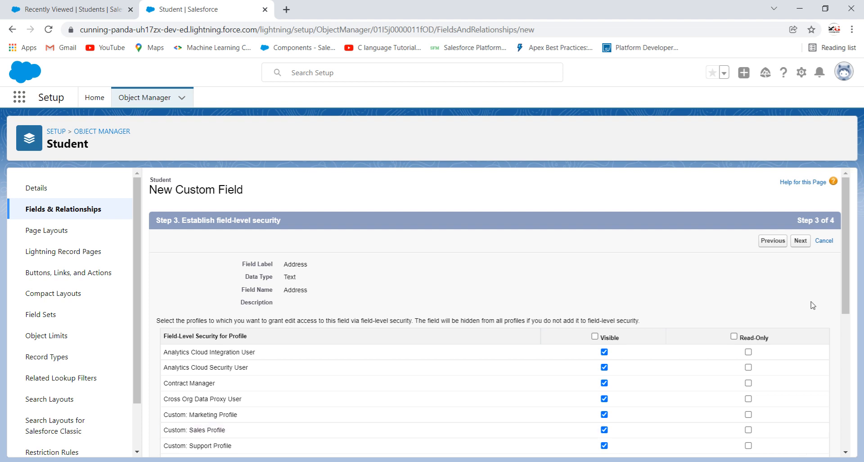
click(801, 241)
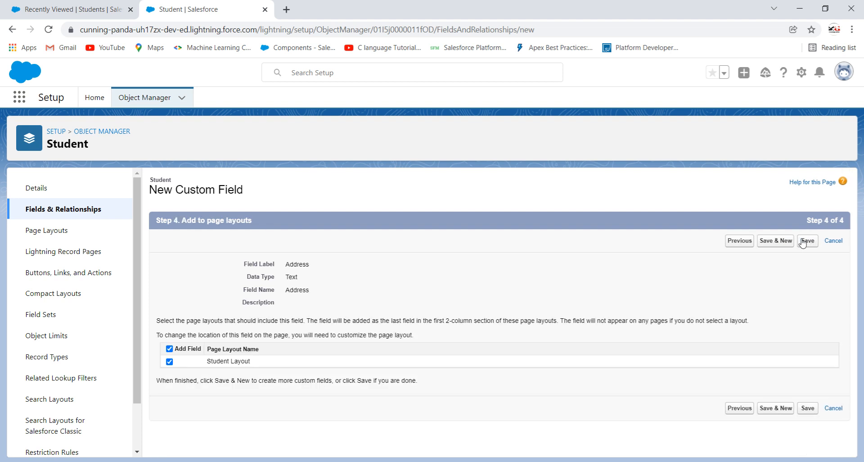
click(810, 242)
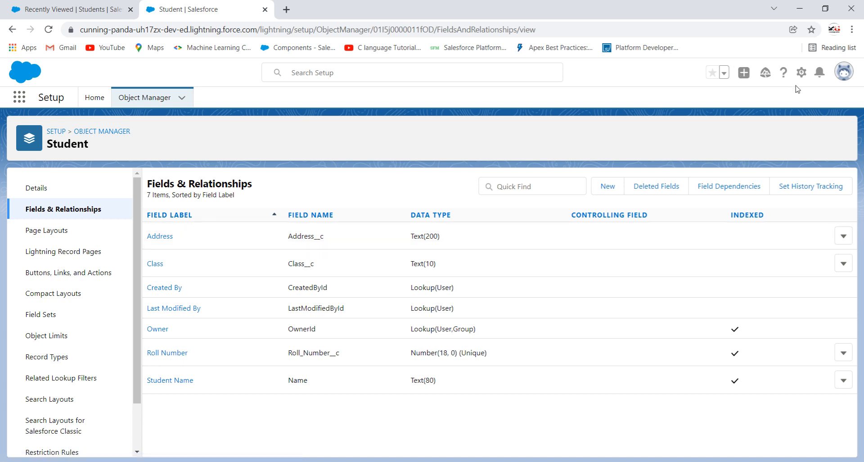
Switch to Salesforce Classic and open a new record form for Students
click(801, 73)
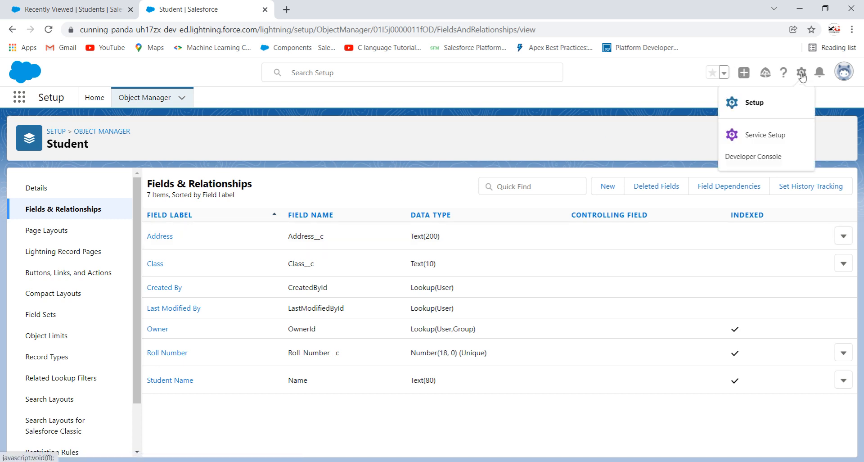
click(673, 140)
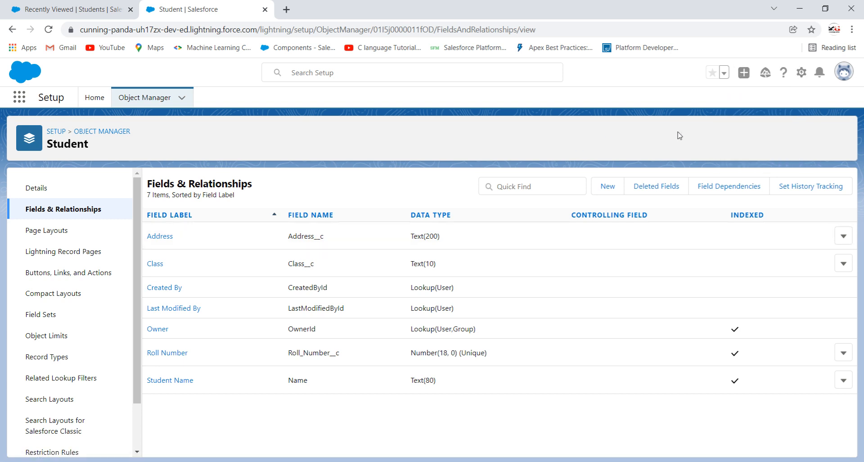
click(842, 73)
click(728, 235)
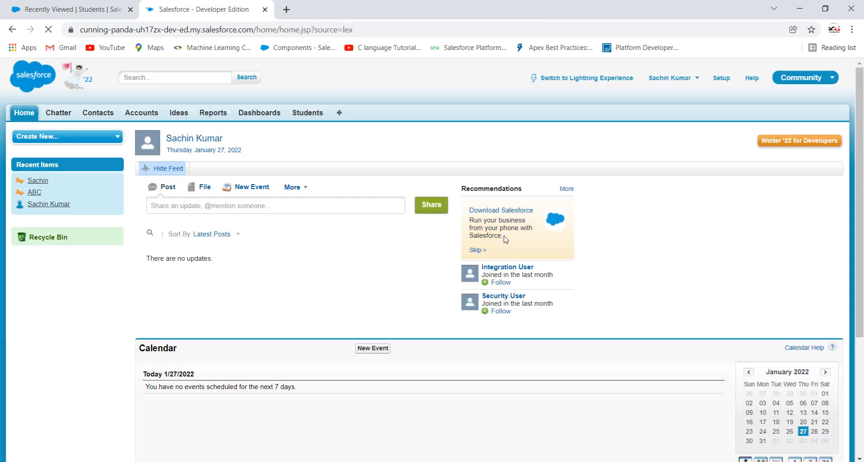
click(307, 113)
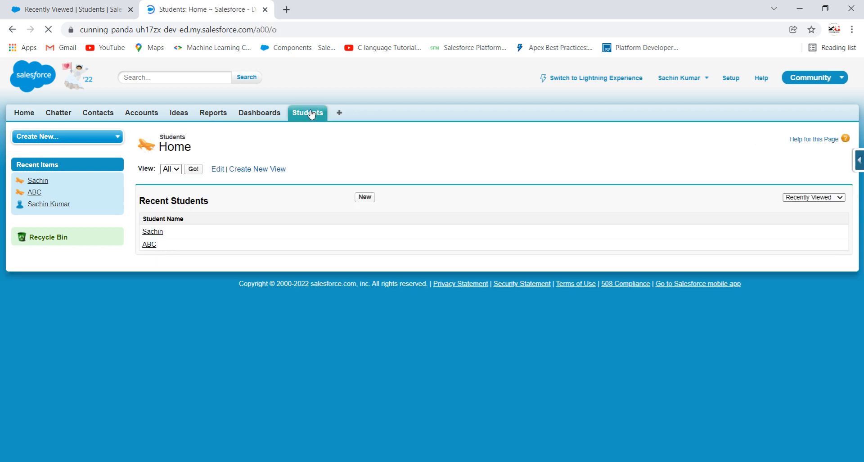
click(364, 197)
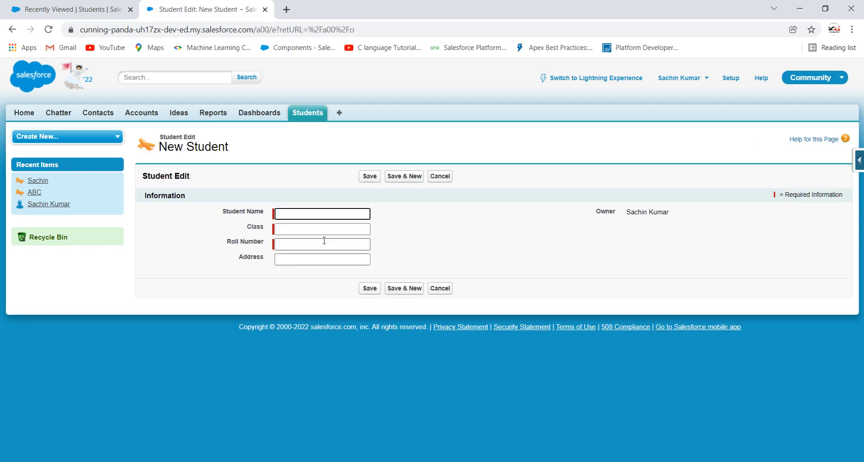
Create a student record named XYZ with class 6 and roll number 4, leave Address blank, and save it
click(304, 212)
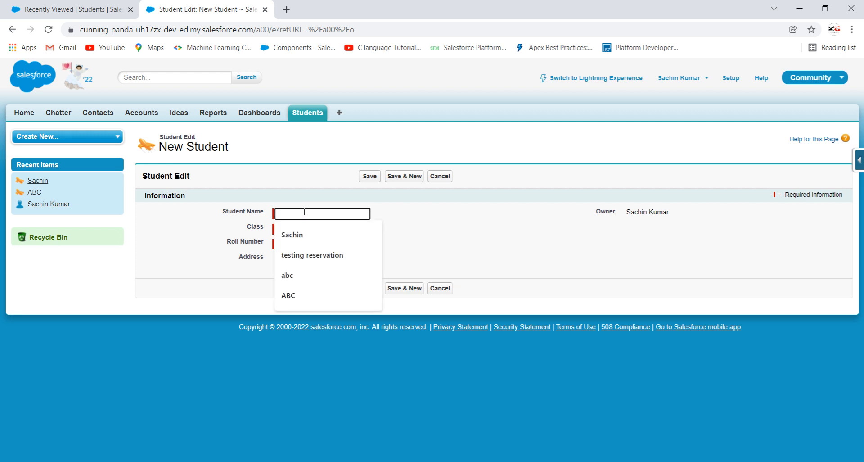
text(XYZ)
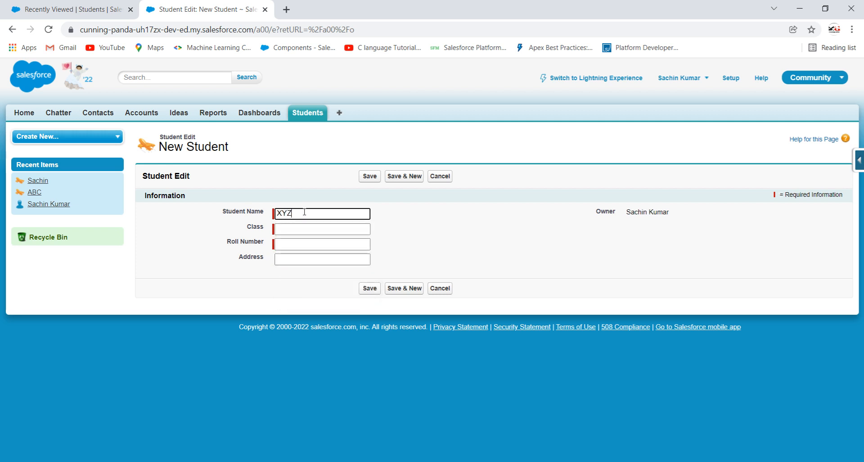
click(307, 229)
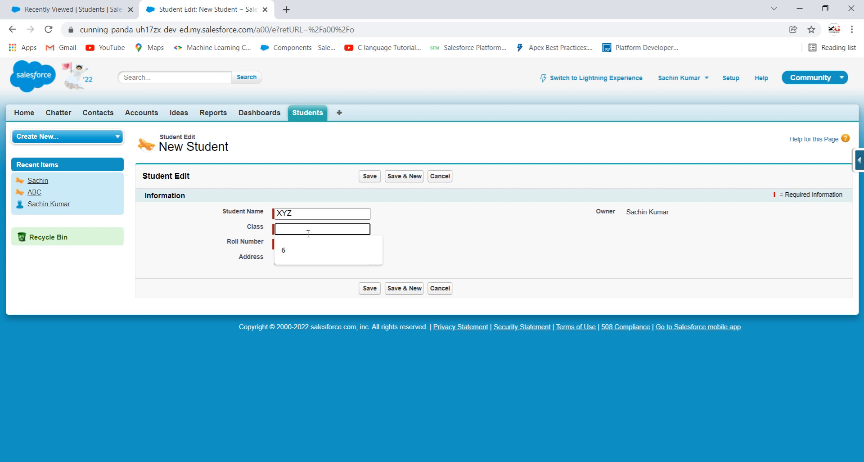
click(300, 258)
click(303, 245)
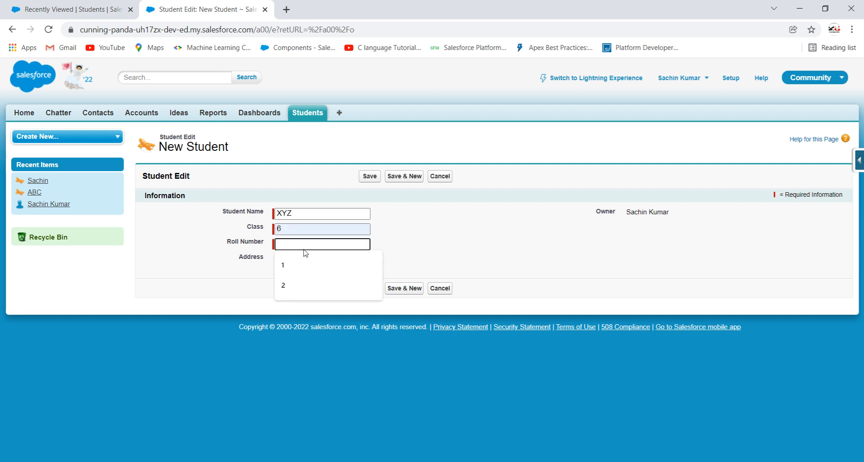
text(4)
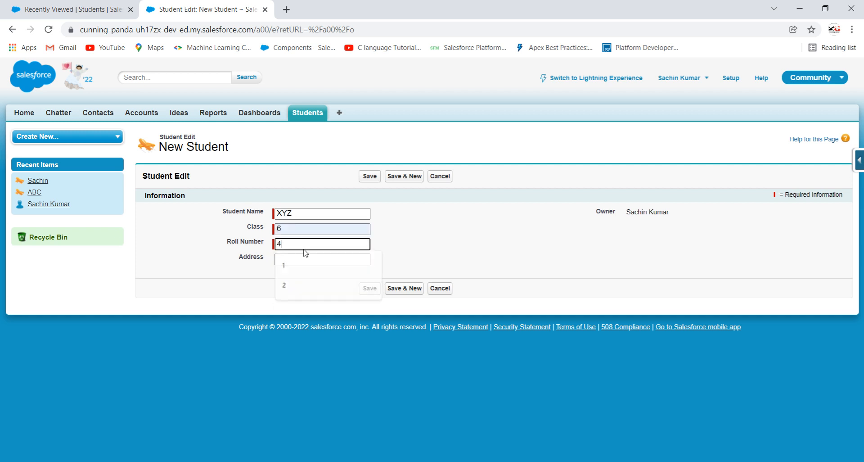
click(412, 246)
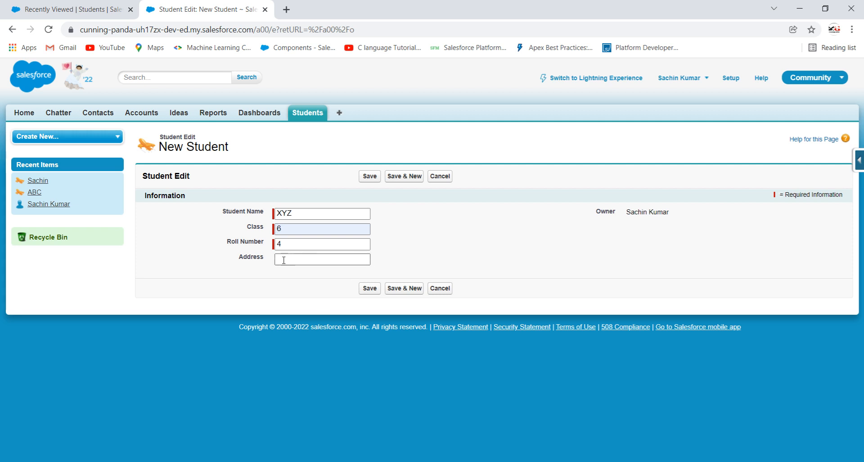
click(371, 290)
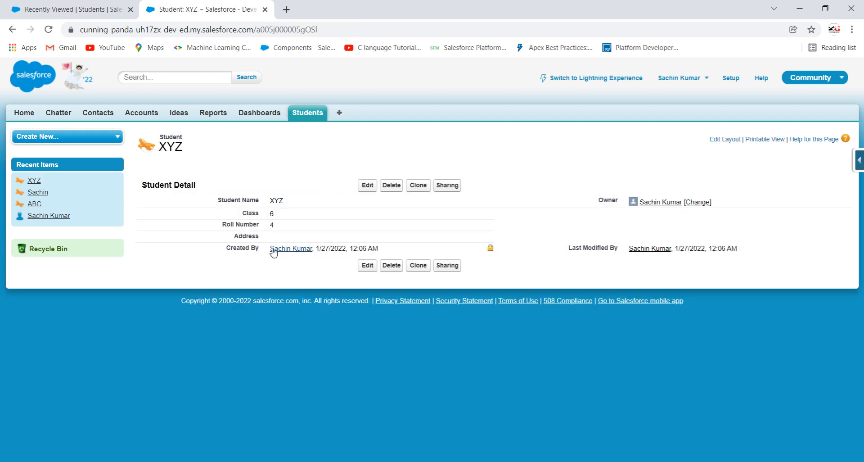
Switch to Lightning Experience from the XYZ student record and open Setup
double_click(421, 241)
click(440, 233)
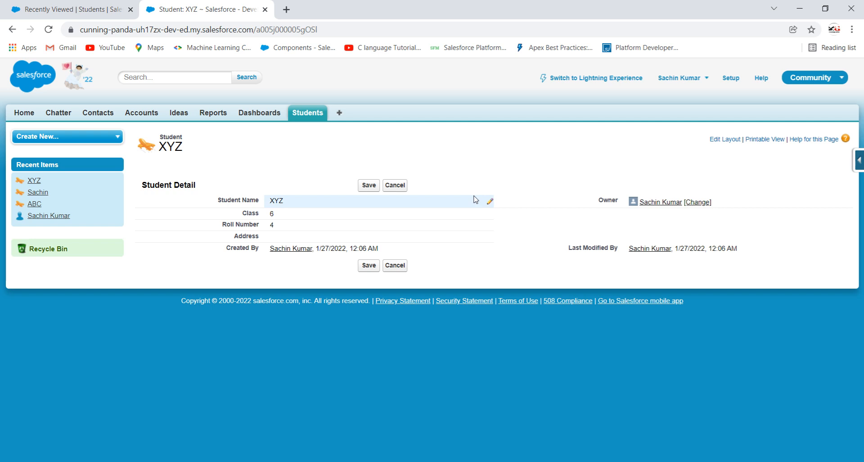
click(608, 80)
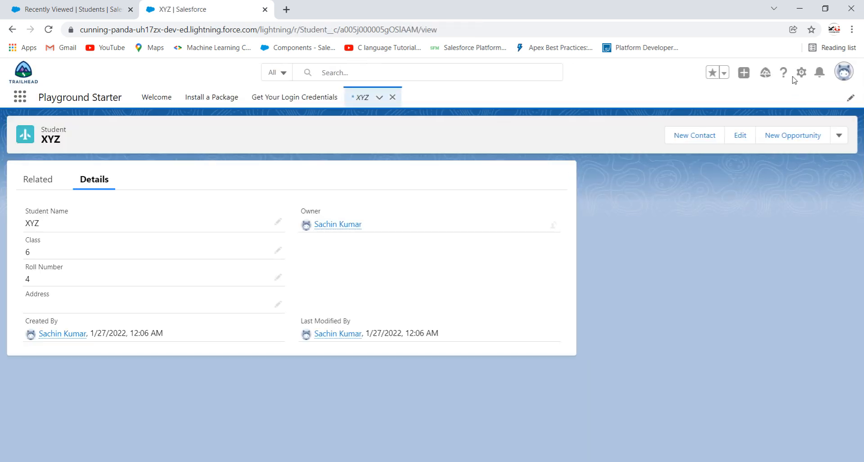
click(800, 75)
click(760, 112)
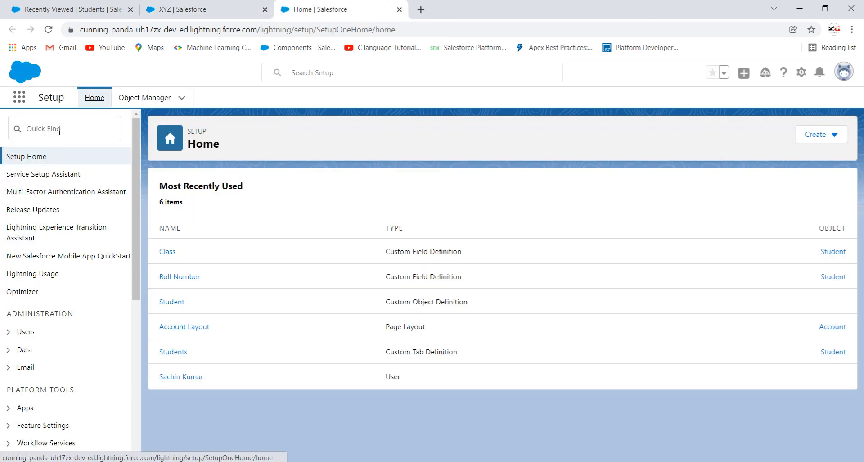
Search Setup for "validation"
click(58, 131)
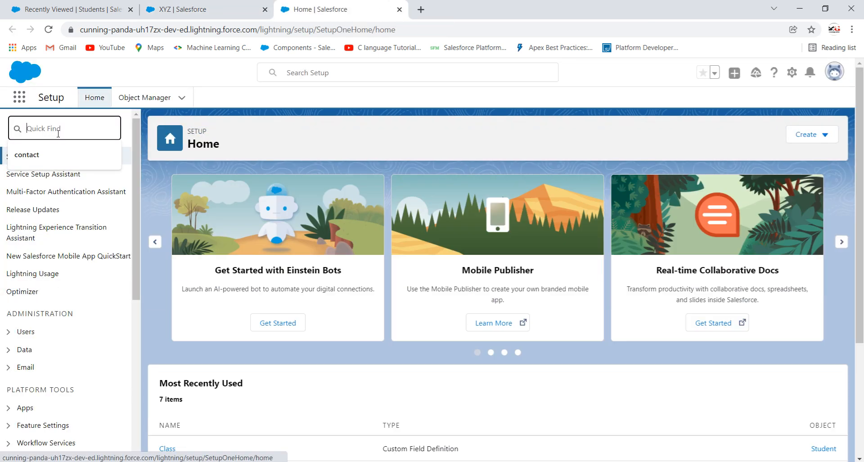
text(va)
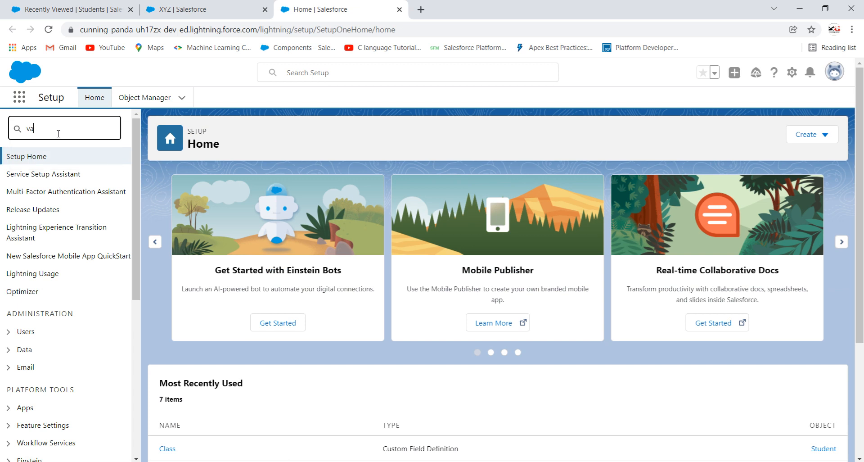
text(lidation)
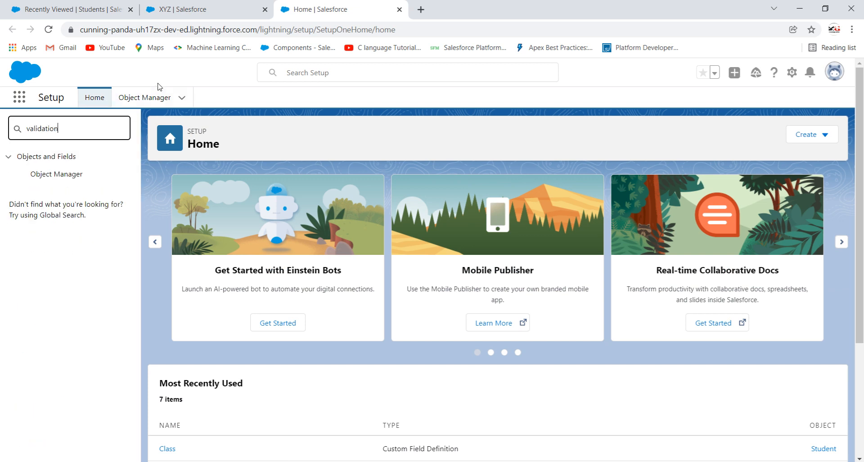
Open the Student object's settings and go to its Validation Rules
click(182, 98)
click(148, 162)
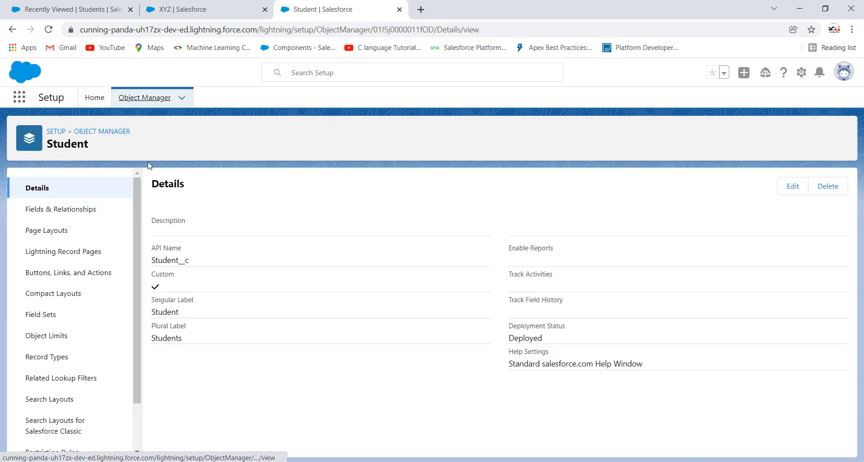
scroll(112, 283, down, 1)
scroll(62, 275, up, 1)
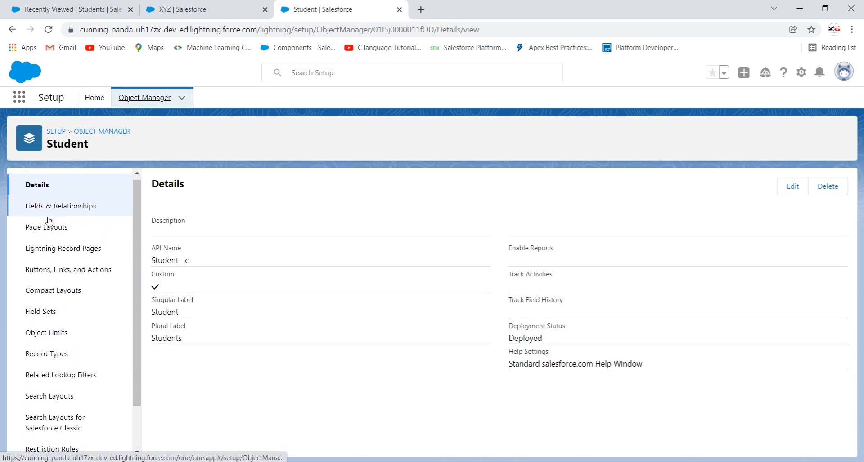
scroll(49, 220, down, 1)
click(55, 439)
right_click(55, 438)
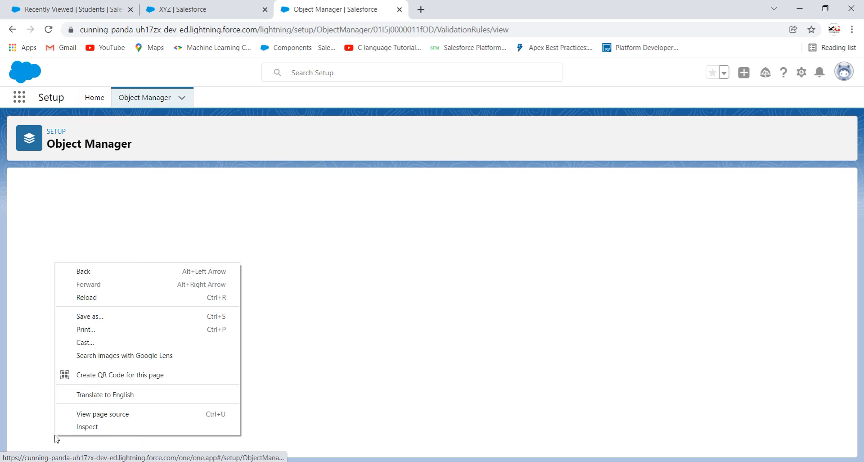
click(295, 380)
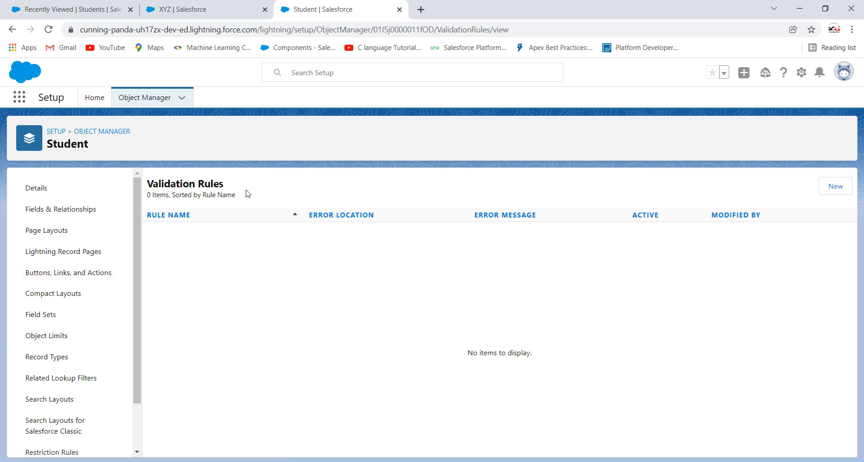
Start a new validation rule on the Student object and name it Student_Address_Required
click(839, 186)
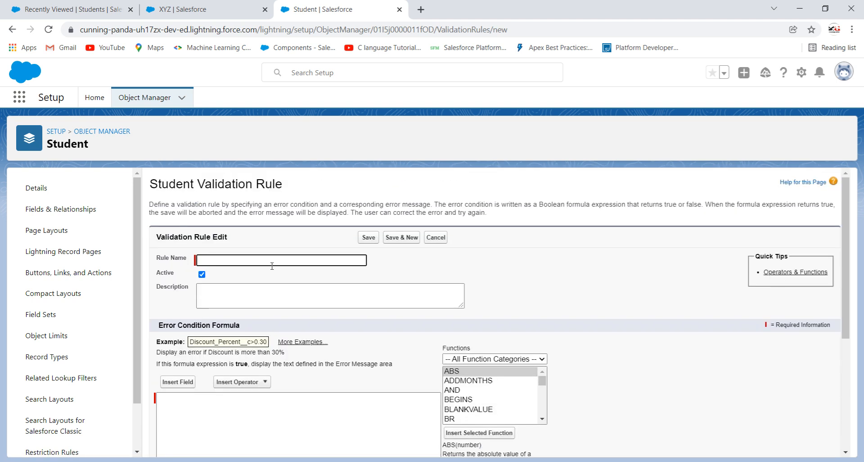
click(226, 261)
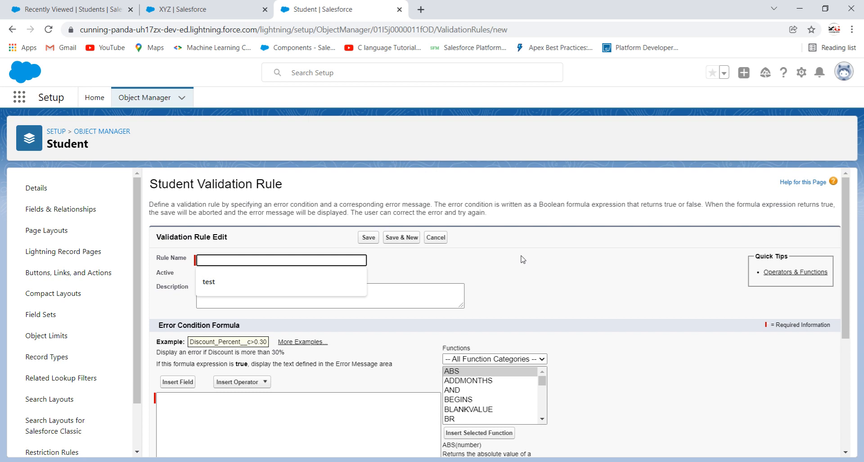
text(A)
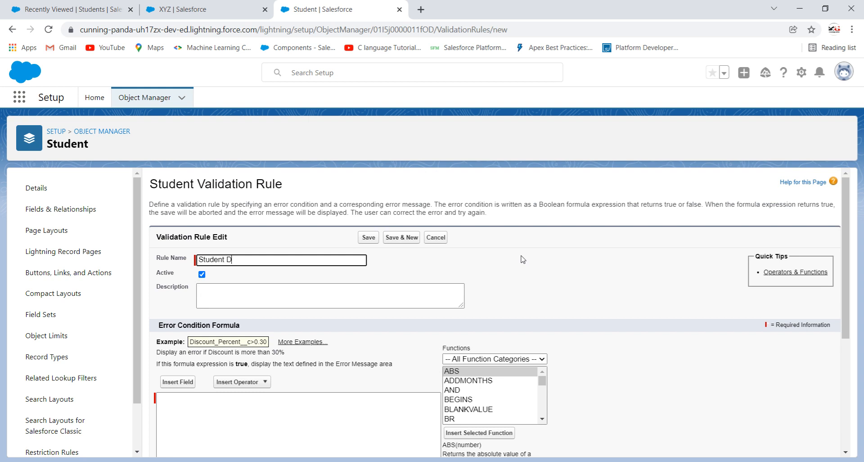
text(ress)
key(ctrl+BackSpace)
text(ed)
click(463, 258)
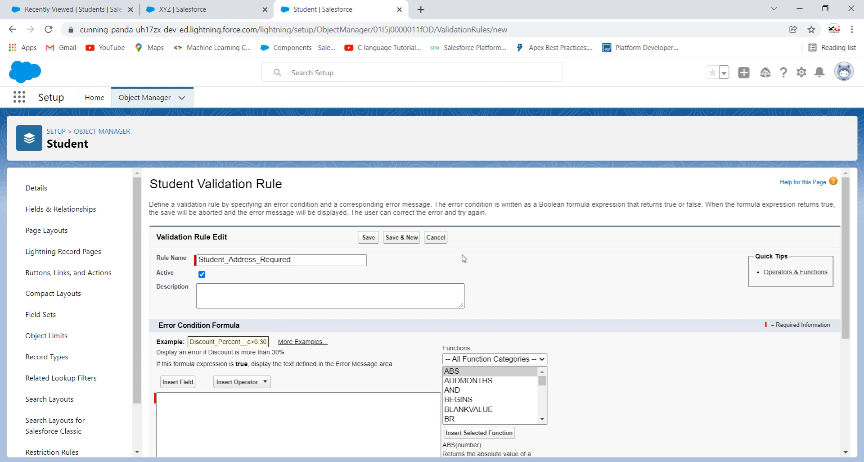
Set the rule's description to "This validation rule displays an error when the student address field is blank."
click(388, 287)
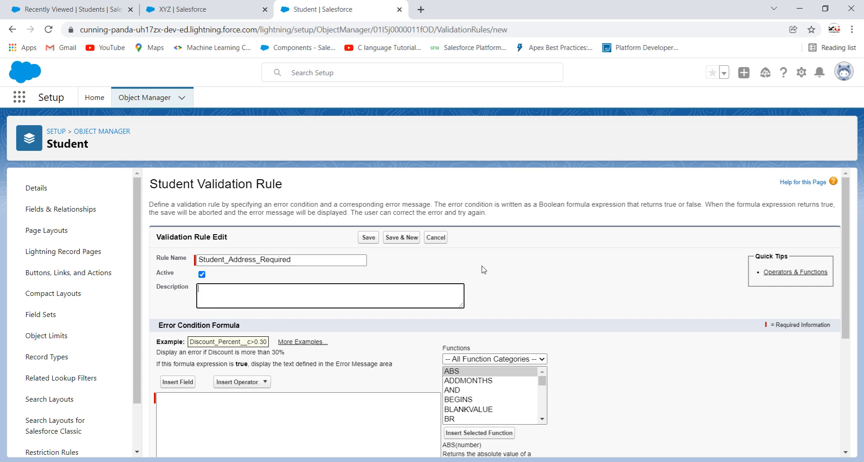
text(This va)
text(an)
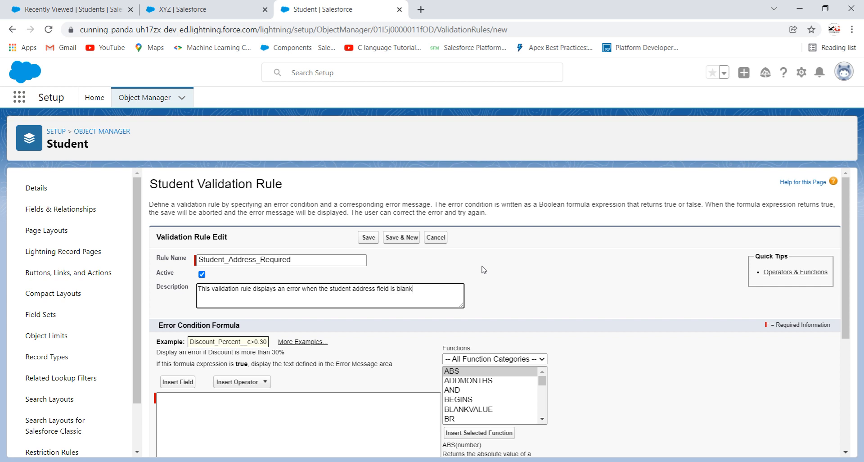
Examine the Student fields and the operators that can be inserted into the error condition formula
scroll(484, 270, down, 1)
click(292, 362)
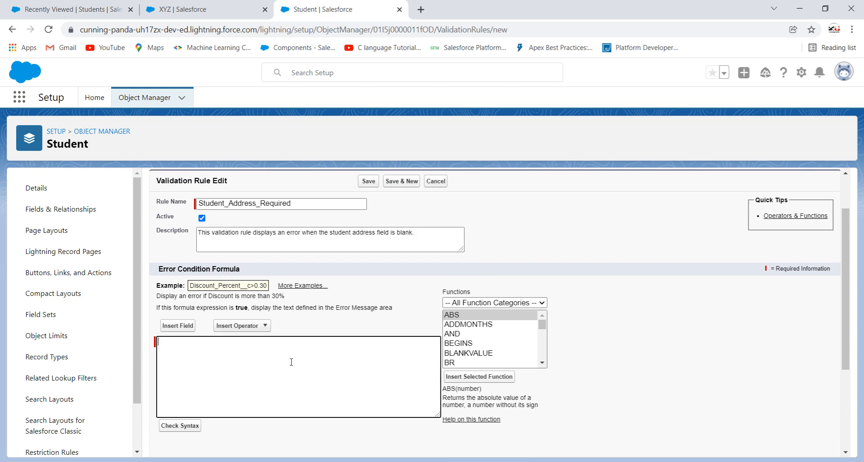
click(178, 326)
scroll(390, 298, down, 1)
scroll(390, 299, up, 1)
scroll(389, 298, down, 1)
scroll(390, 299, up, 1)
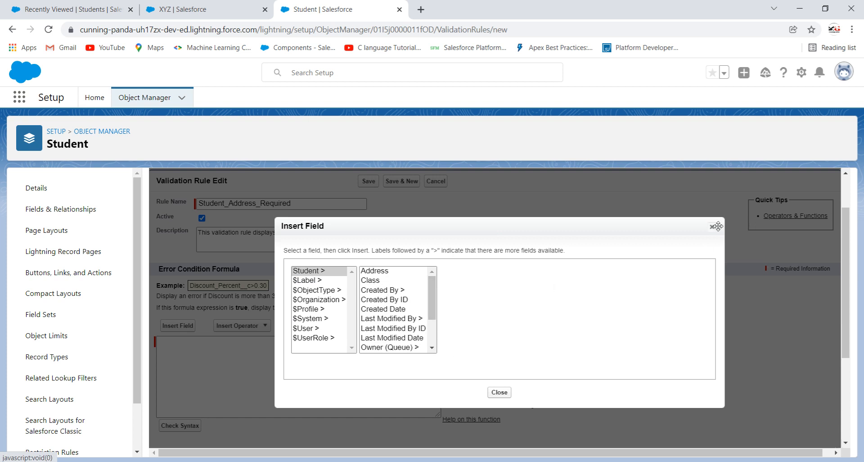
click(716, 227)
click(246, 328)
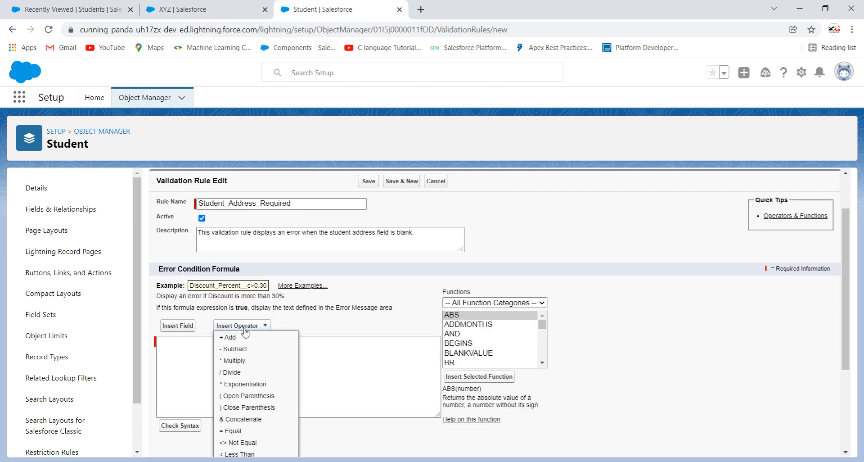
scroll(251, 351, down, 3)
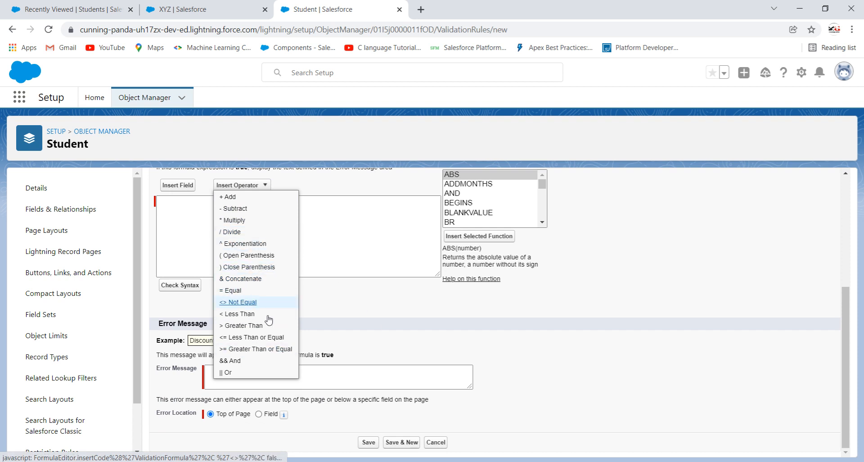
scroll(572, 283, up, 3)
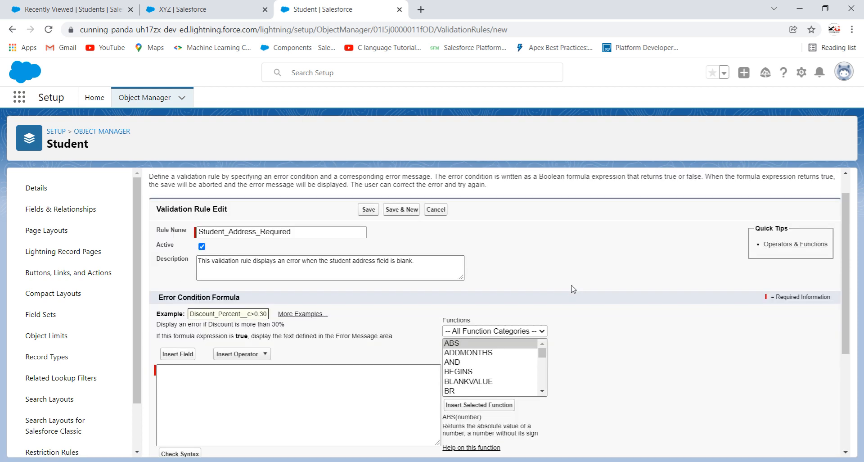
Examine the list of functions available for the error condition formula across all function categories
scroll(540, 342, down, 3)
scroll(533, 342, up, 1)
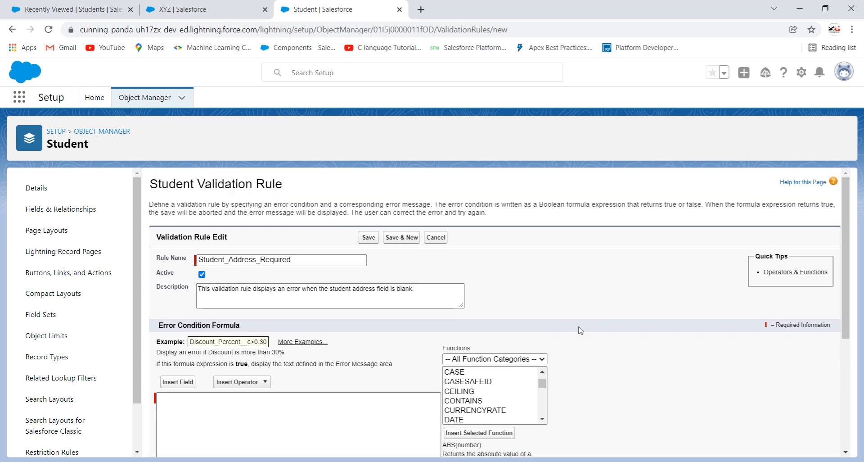
scroll(535, 348, down, 2)
scroll(489, 292, up, 3)
scroll(490, 293, down, 5)
scroll(489, 292, down, 10)
scroll(493, 292, up, 15)
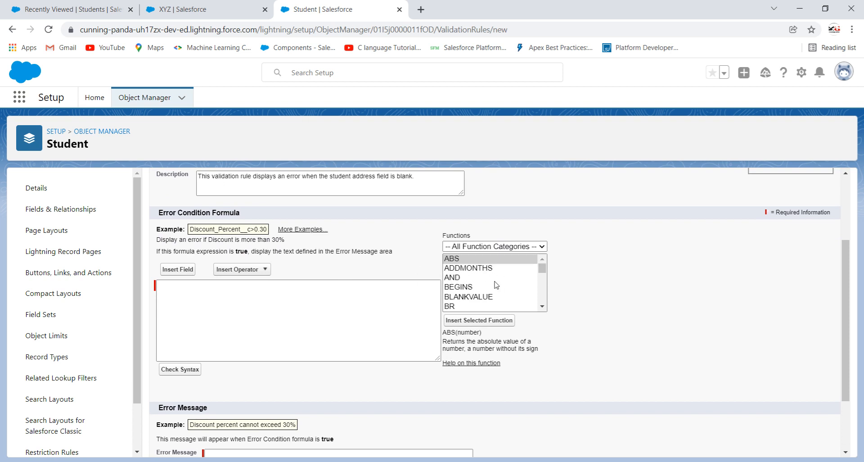
scroll(496, 285, down, 8)
scroll(497, 285, up, 8)
scroll(496, 285, down, 15)
scroll(477, 283, down, 2)
scroll(478, 284, up, 17)
scroll(475, 282, down, 2)
scroll(477, 285, down, 10)
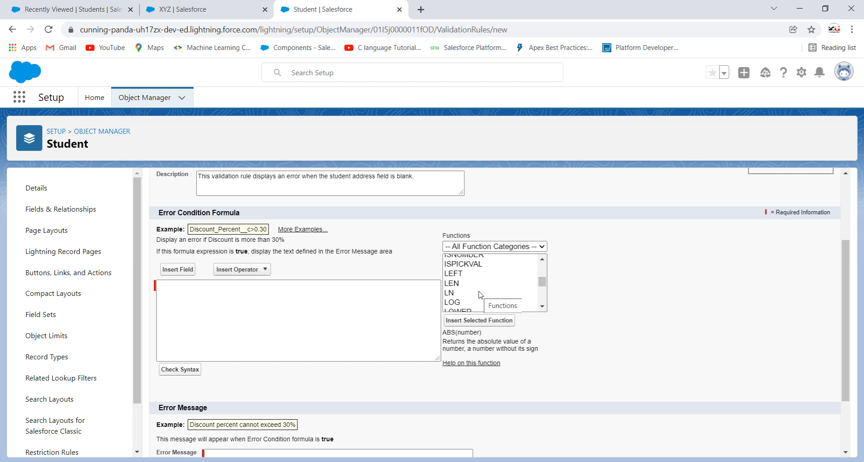
scroll(481, 294, up, 10)
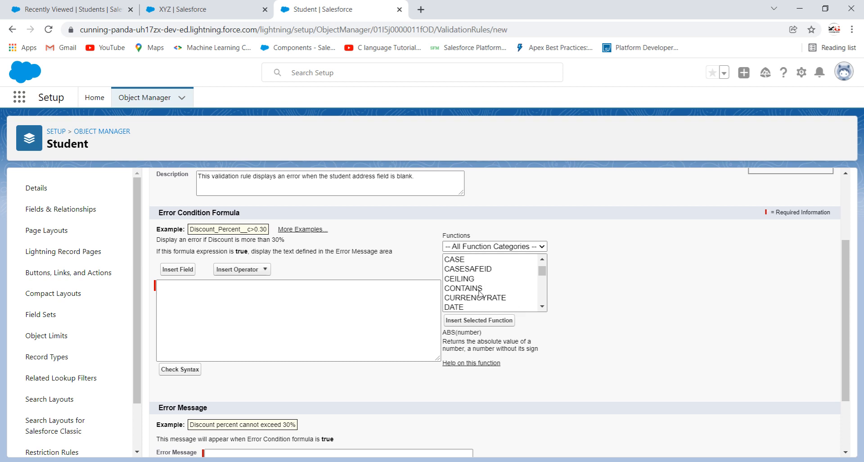
scroll(480, 293, up, 2)
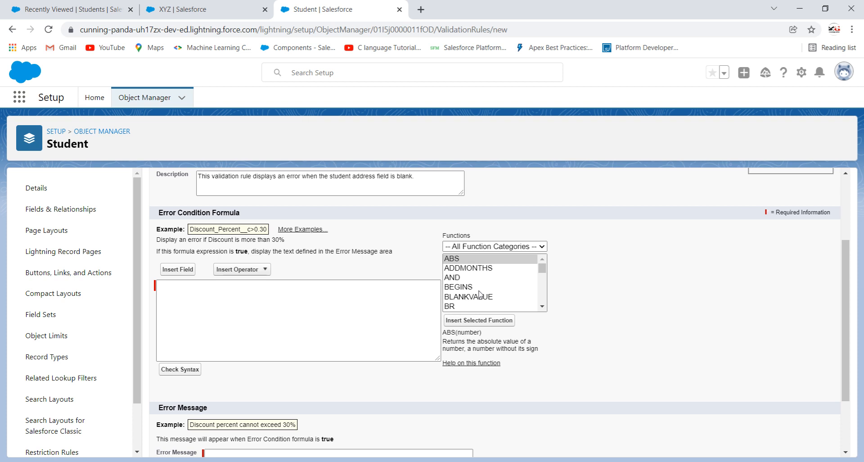
Set the validation rule's error message to "Please Fill the Address details"
click(298, 305)
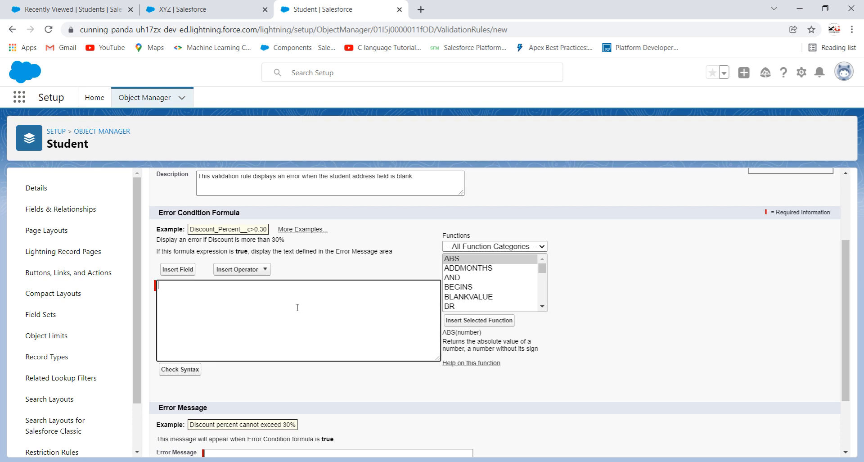
scroll(297, 307, down, 2)
click(251, 375)
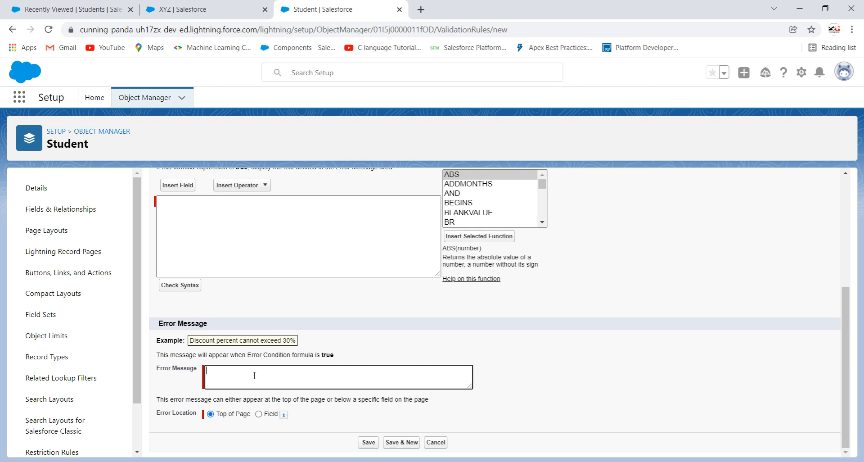
text(Please Fill the Address details)
Examine the fields selectable as the error location and return the location to Top of Page
click(259, 414)
click(311, 415)
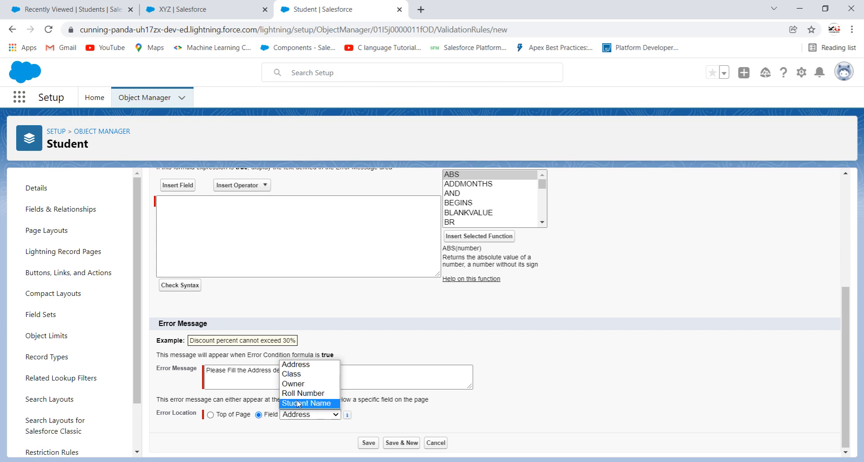
click(286, 432)
click(297, 416)
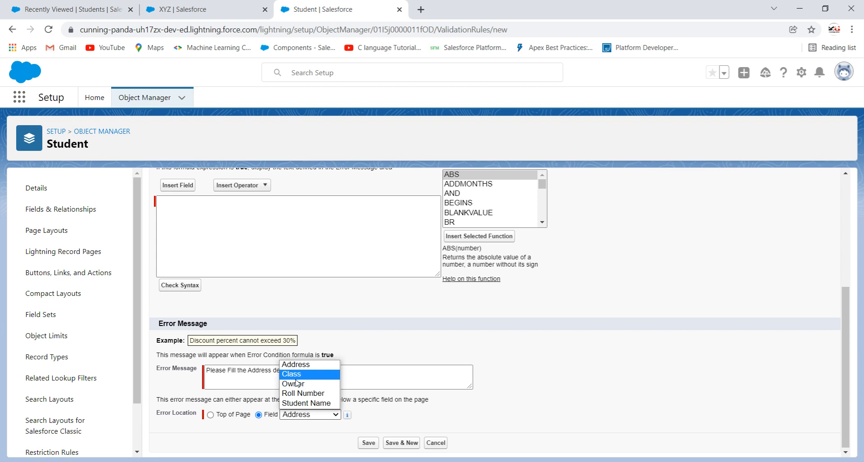
click(210, 415)
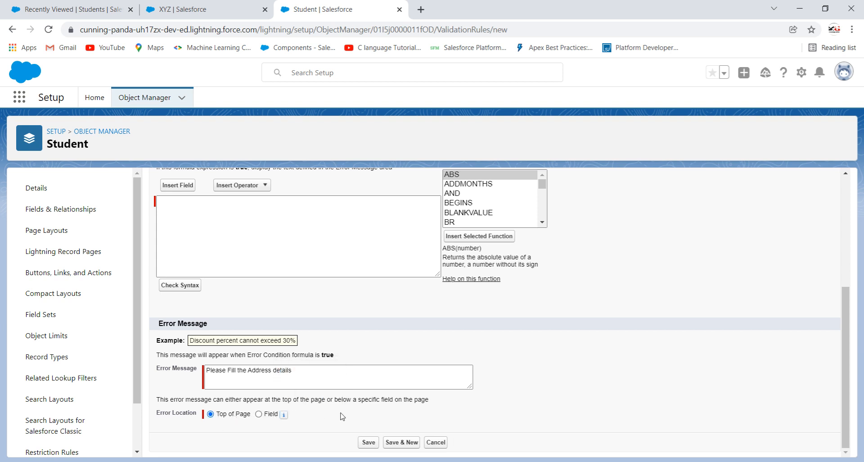
Find the ISBLANK function, read its description and insert it into the error condition formula
scroll(571, 299, up, 1)
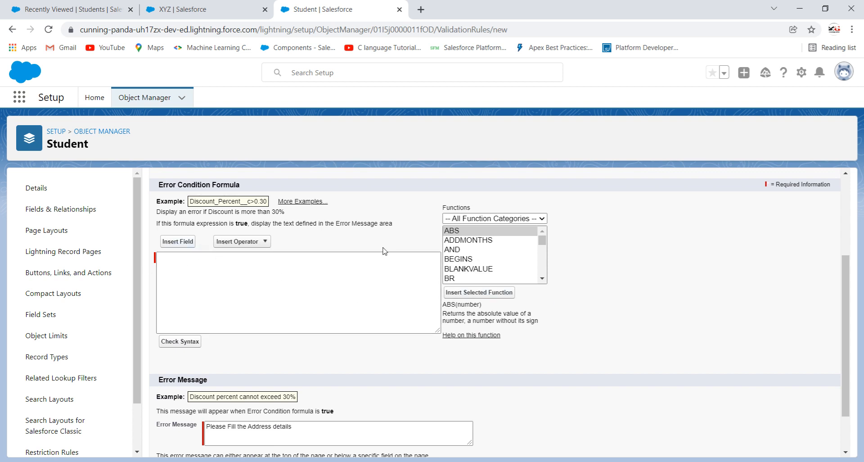
scroll(489, 248, down, 4)
click(489, 248)
scroll(489, 248, down, 4)
scroll(489, 248, down, 1)
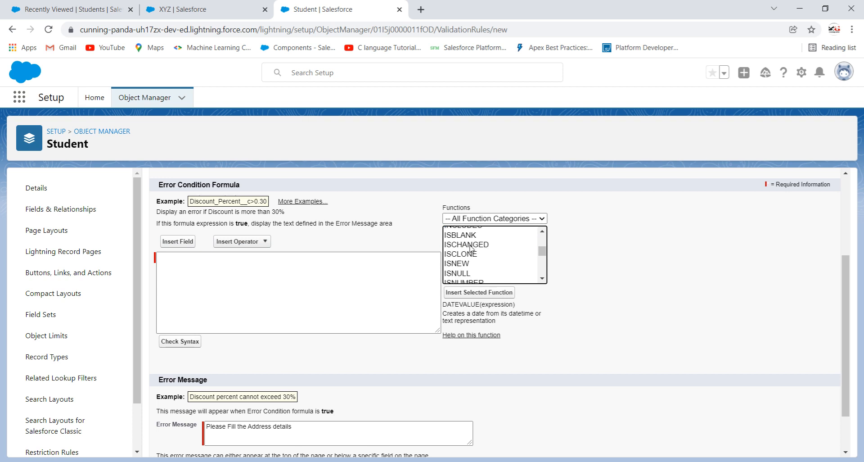
click(469, 236)
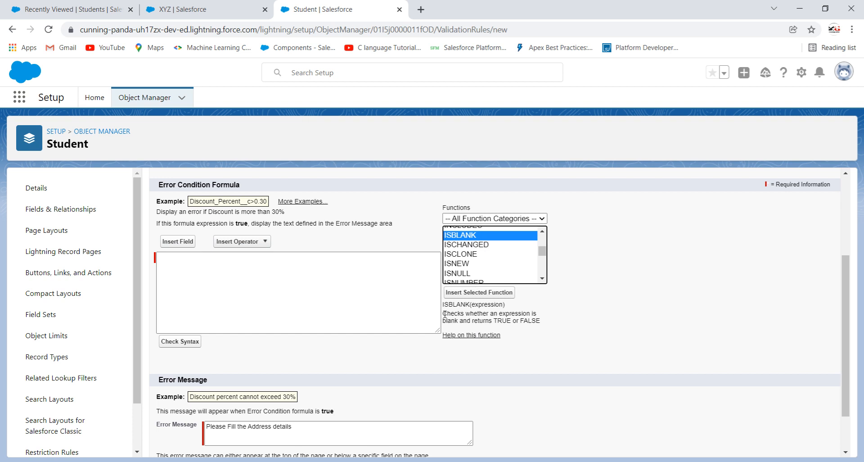
drag(445, 313, 541, 328)
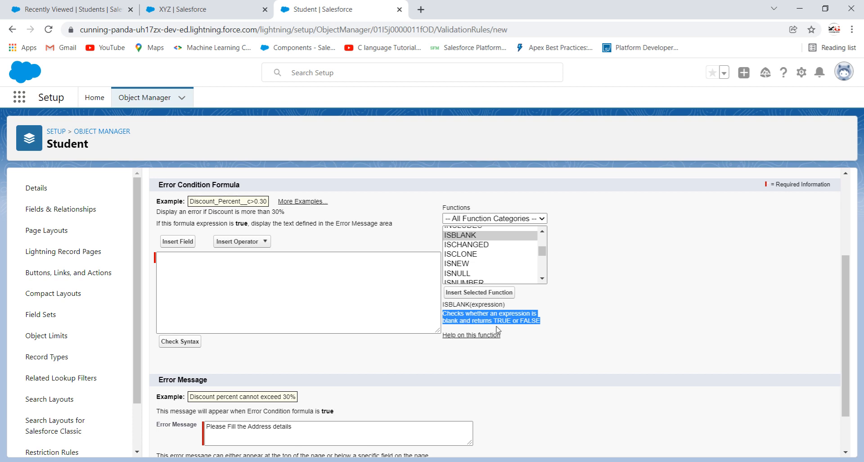
click(537, 330)
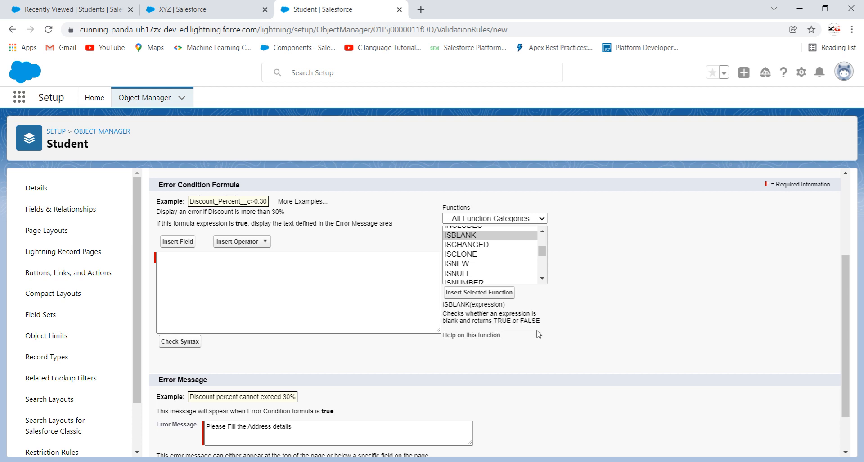
click(474, 236)
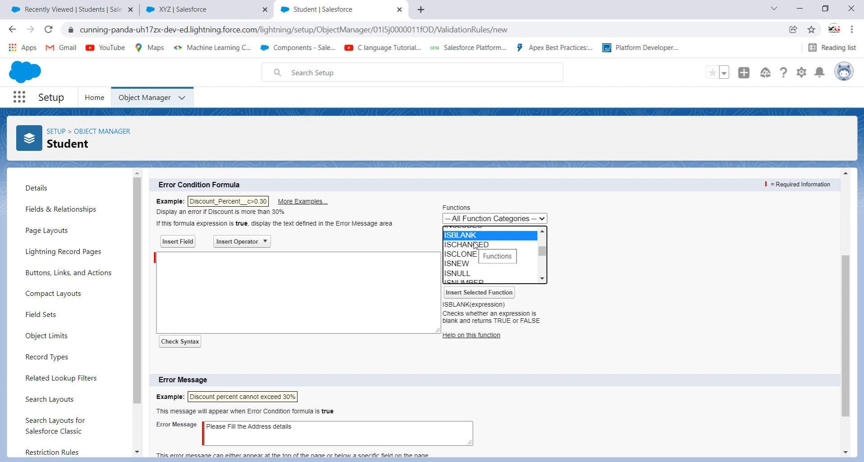
click(475, 293)
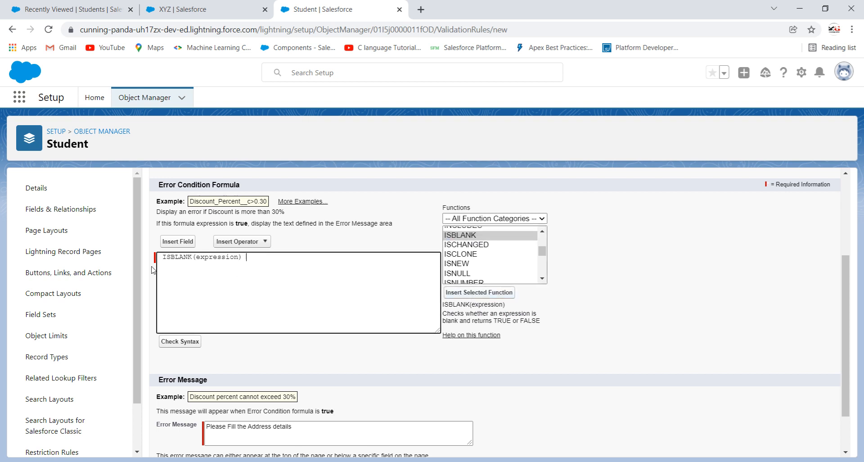
Replace the expression placeholder inside ISBLANK with the Student object's Address field, giving ISBLANK( Address__c )
key(BackSpace)
key(BackSpace)
key(BackSpace)
key(BackSpace)
key(BackSpace)
key(BackSpace)
key(BackSpace)
key(BackSpace)
key(BackSpace)
key(BackSpace)
click(177, 242)
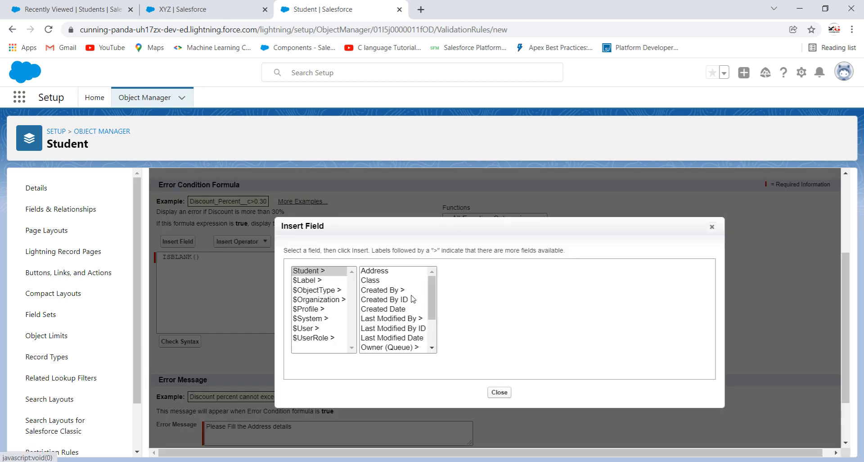
click(382, 271)
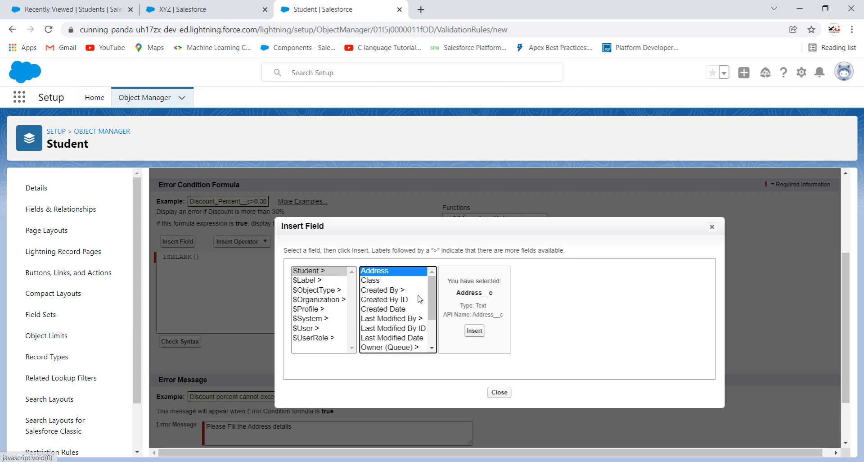
click(478, 335)
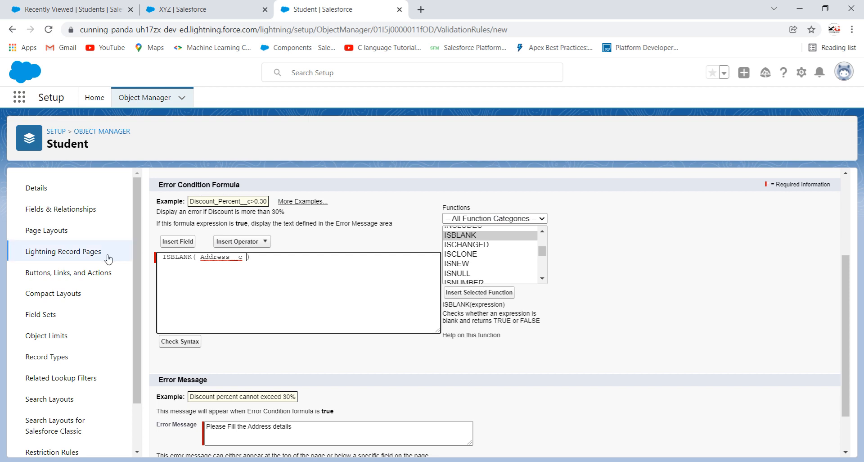
Review the validation rule's name, description, error condition formula, error message and error location
scroll(255, 396, down, 2)
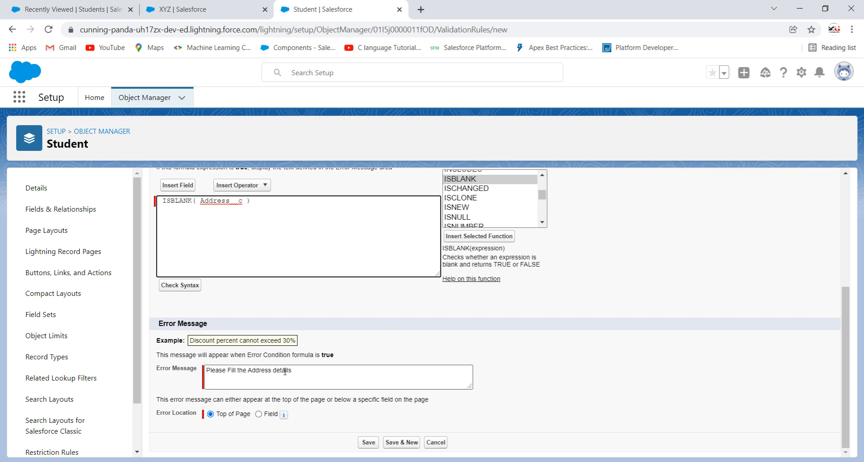
scroll(298, 283, up, 1)
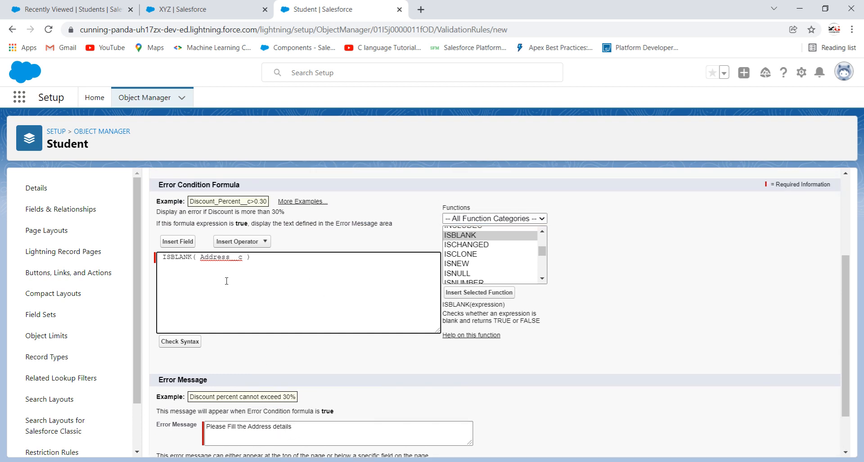
drag(159, 257, 274, 287)
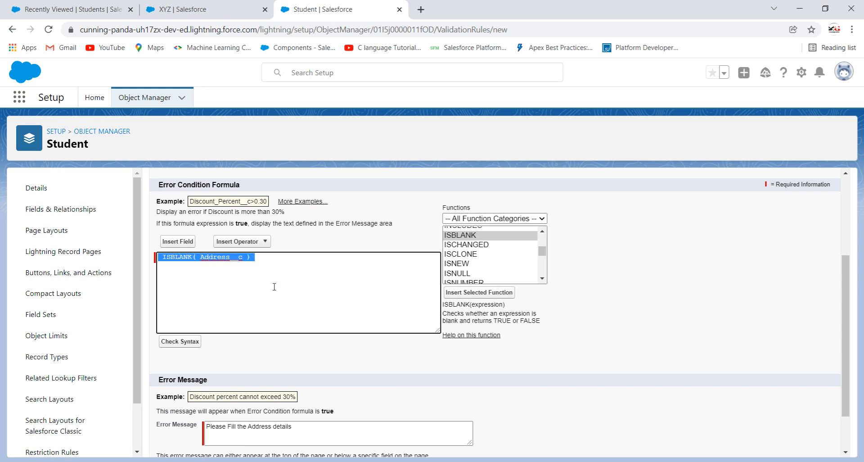
click(251, 257)
drag(251, 257, 165, 258)
scroll(288, 388, down, 1)
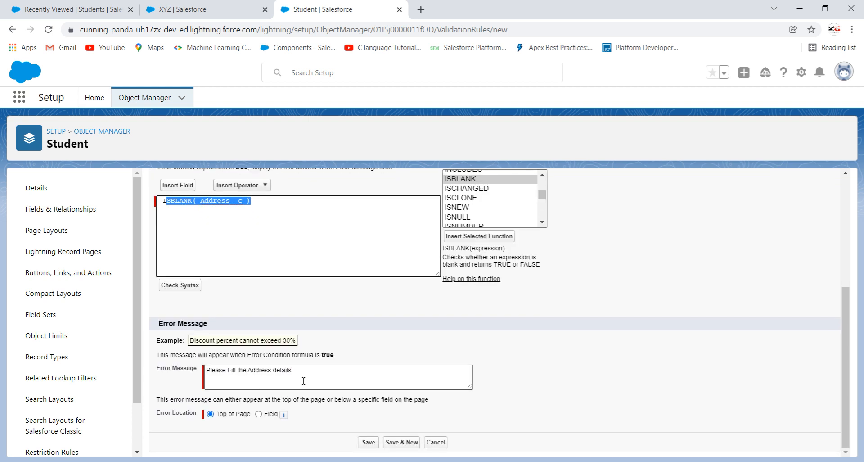
scroll(303, 381, up, 1)
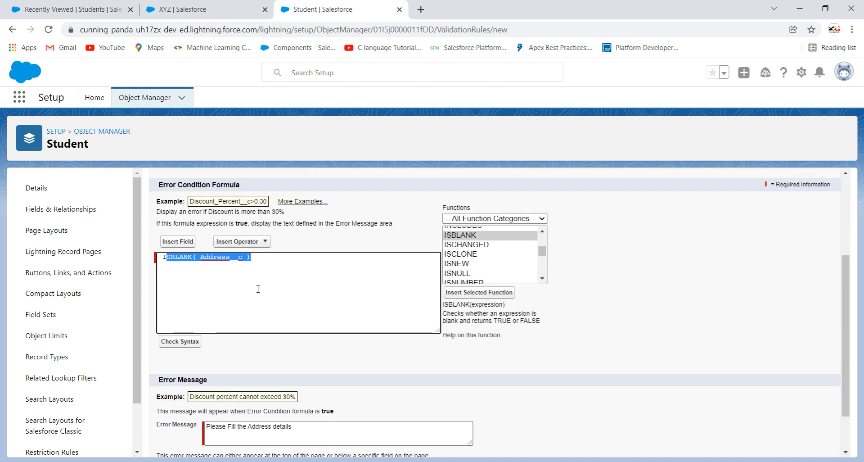
click(263, 281)
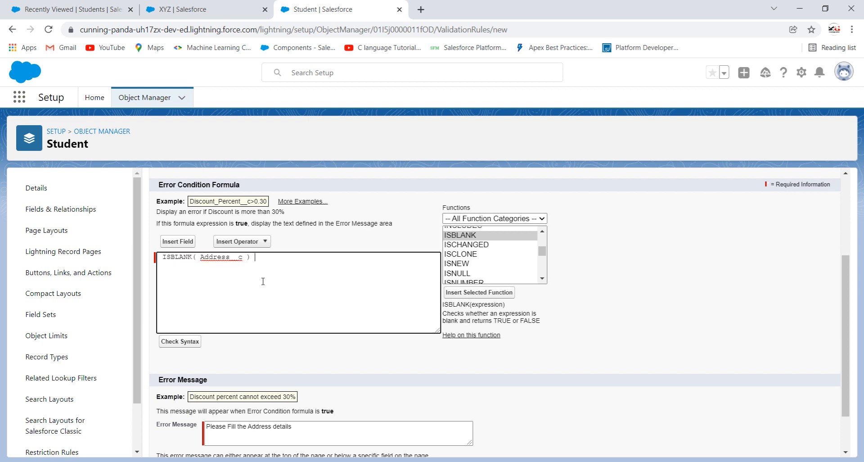
scroll(263, 281, down, 1)
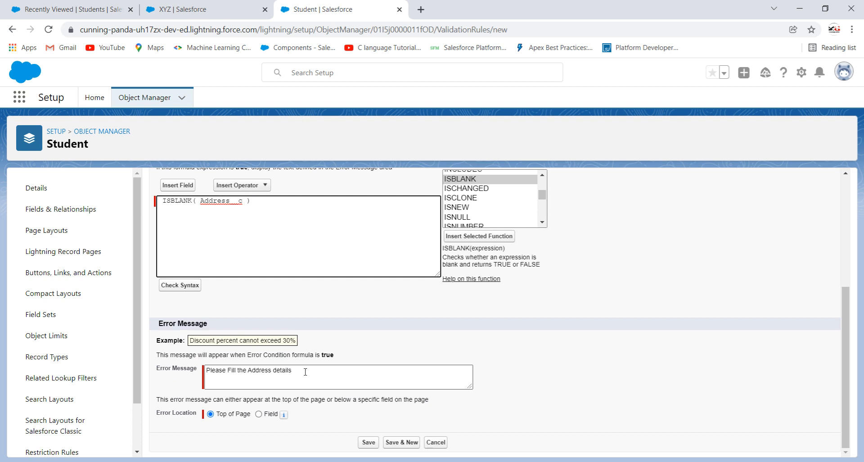
scroll(306, 371, up, 2)
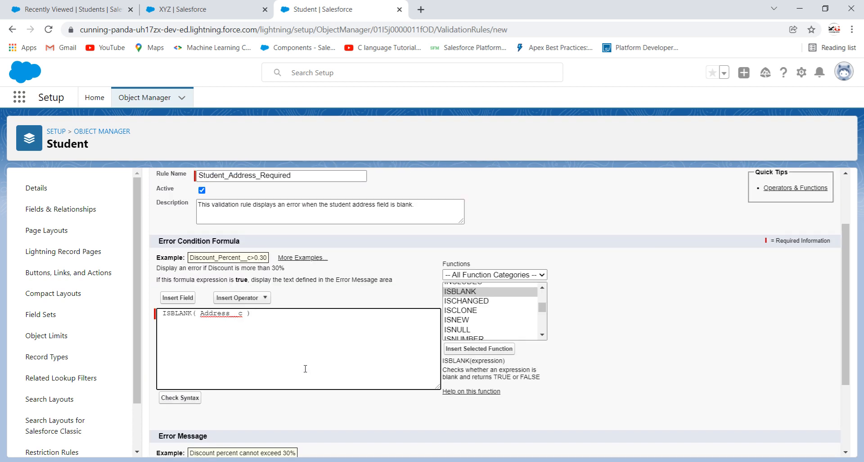
scroll(297, 356, down, 2)
scroll(291, 341, up, 3)
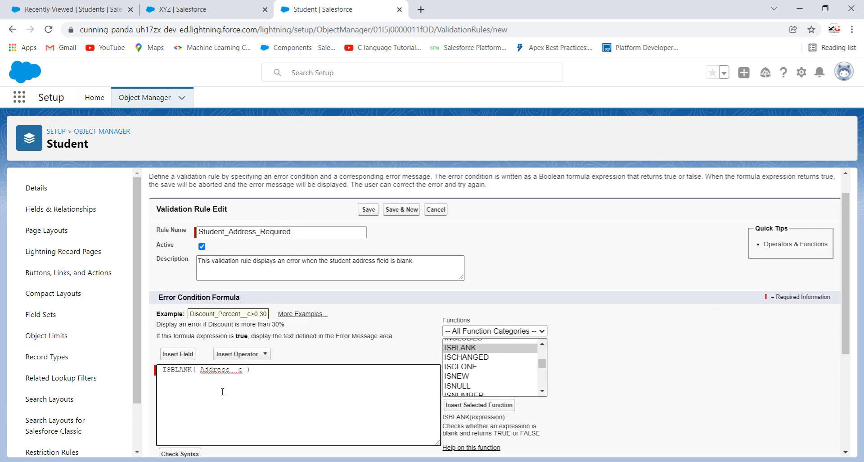
scroll(223, 391, down, 3)
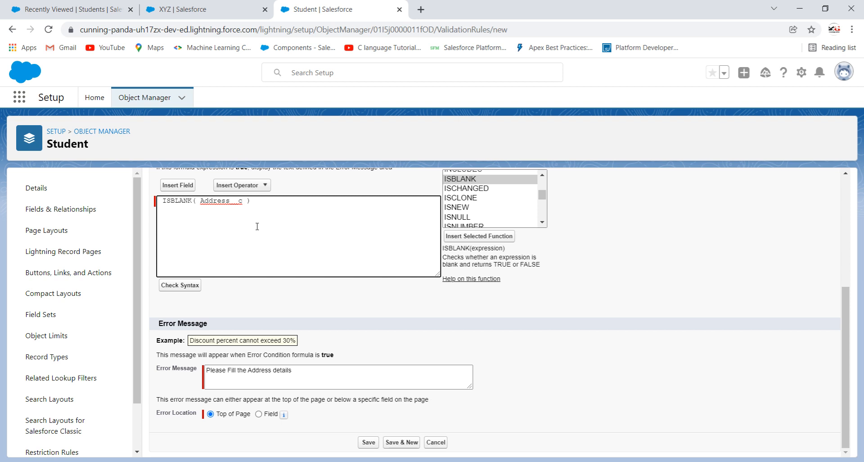
scroll(257, 226, up, 2)
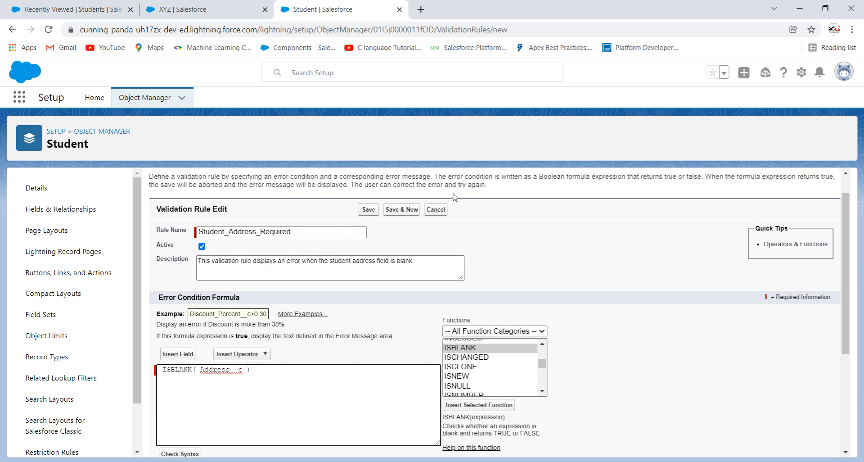
scroll(517, 254, down, 1)
scroll(516, 254, down, 1)
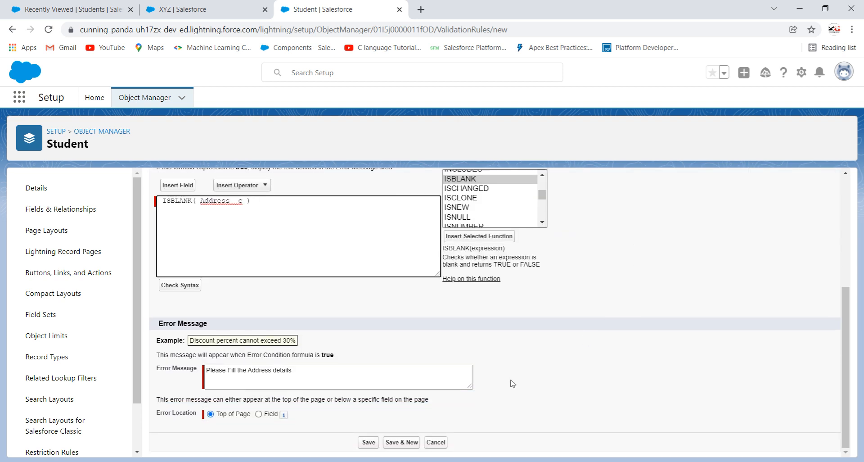
scroll(525, 368, up, 3)
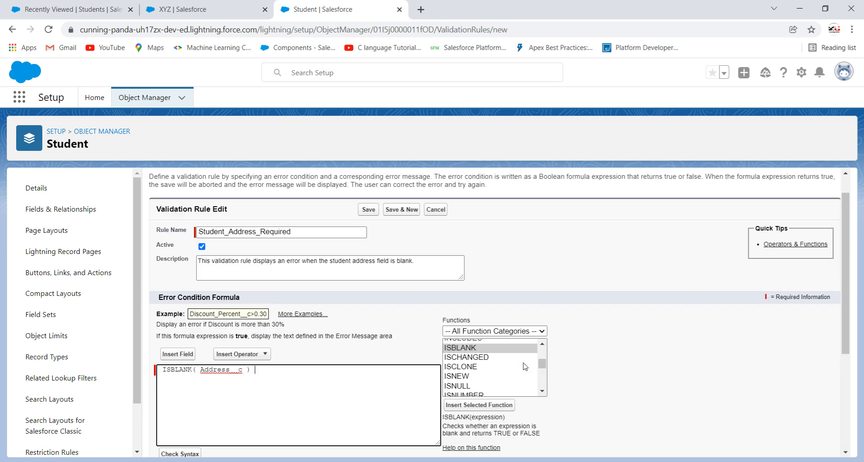
Save the Student_Address_Required validation rule with Active enabled
click(202, 246)
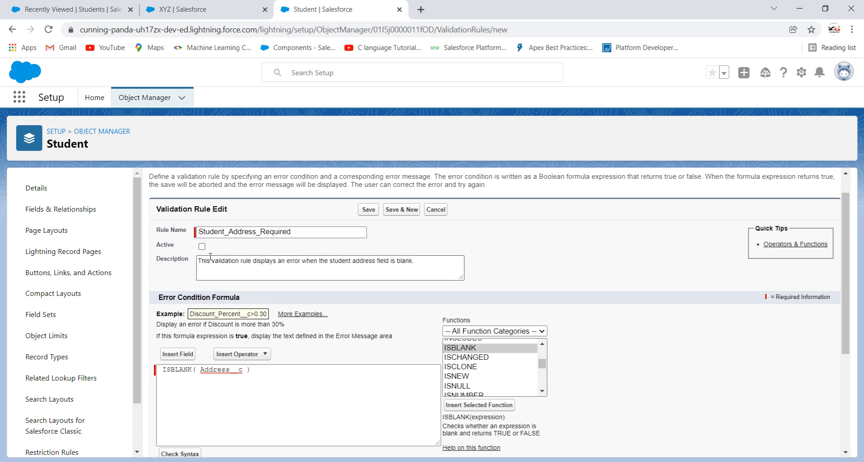
click(202, 246)
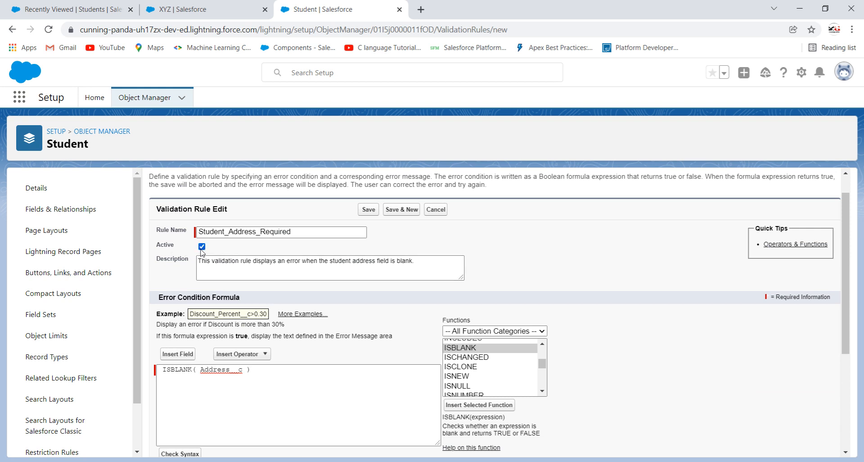
scroll(403, 265, down, 1)
scroll(403, 264, up, 2)
click(367, 225)
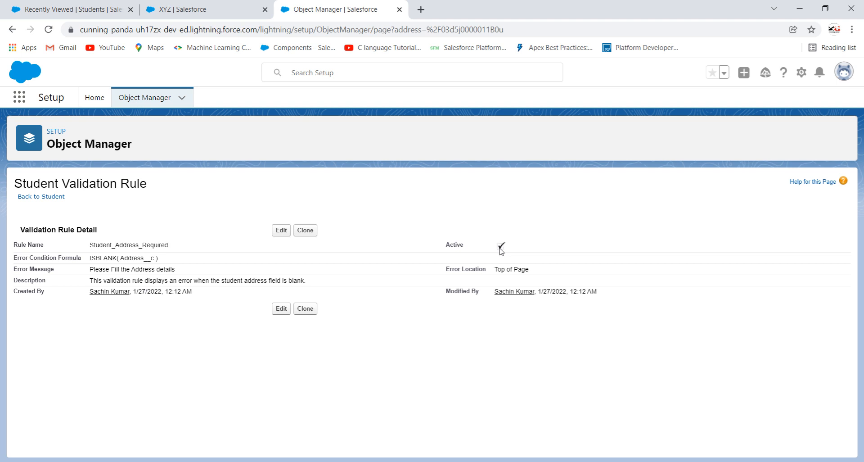
Switch to Salesforce Classic and start a new Student record
click(841, 80)
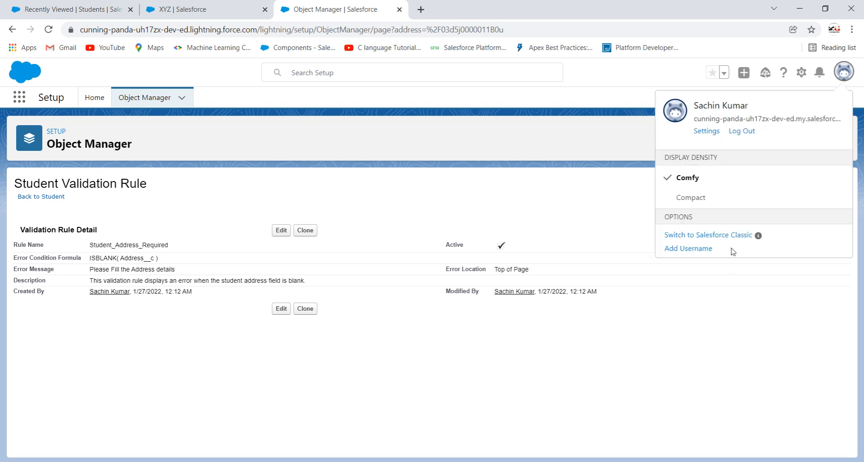
click(717, 236)
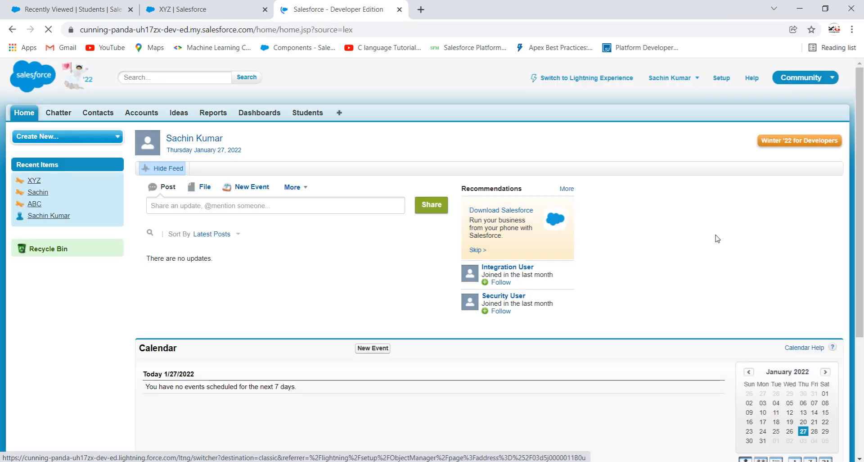
click(314, 116)
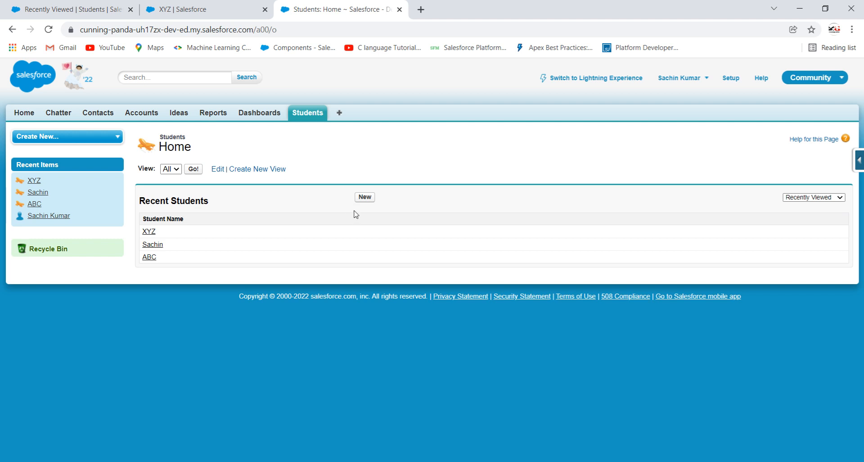
click(365, 196)
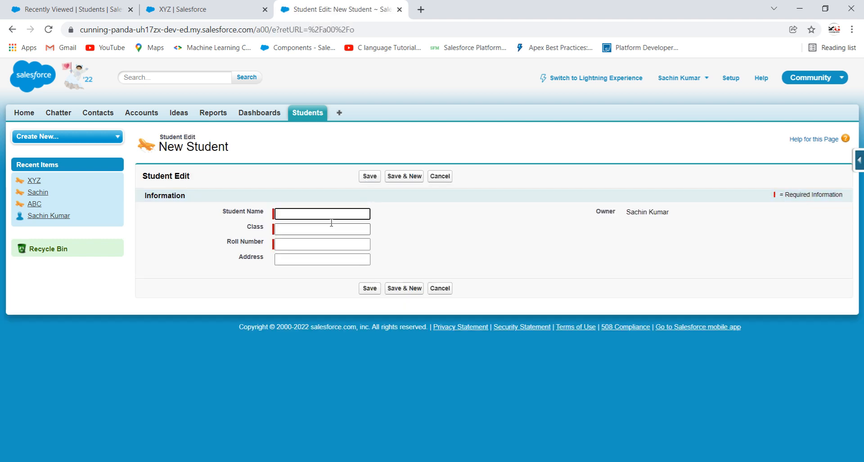
Fill in the new Student record with Student Name test, Class 5 and Roll Number 35
click(332, 218)
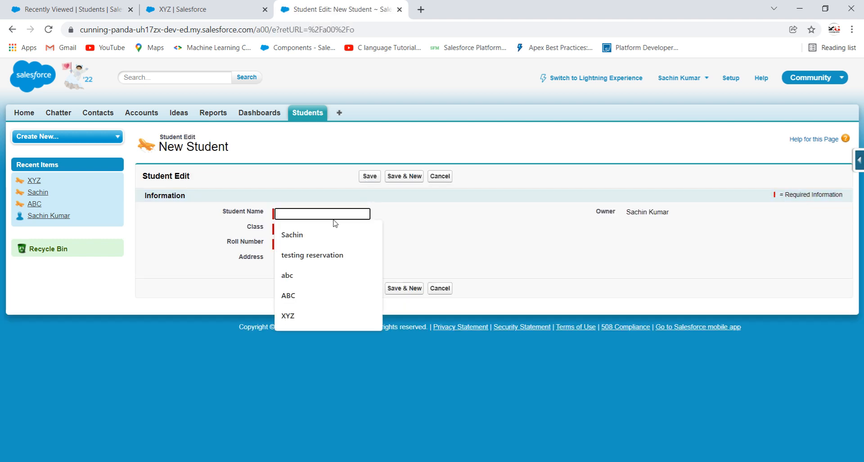
text(test)
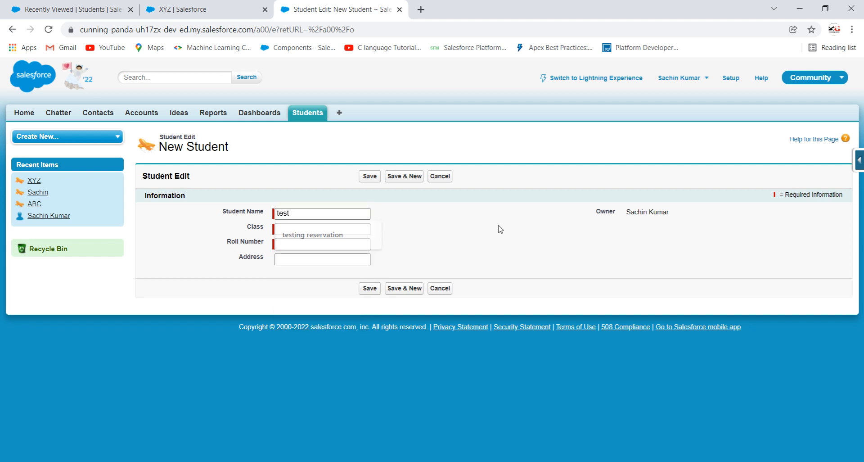
click(298, 227)
text(5)
click(301, 242)
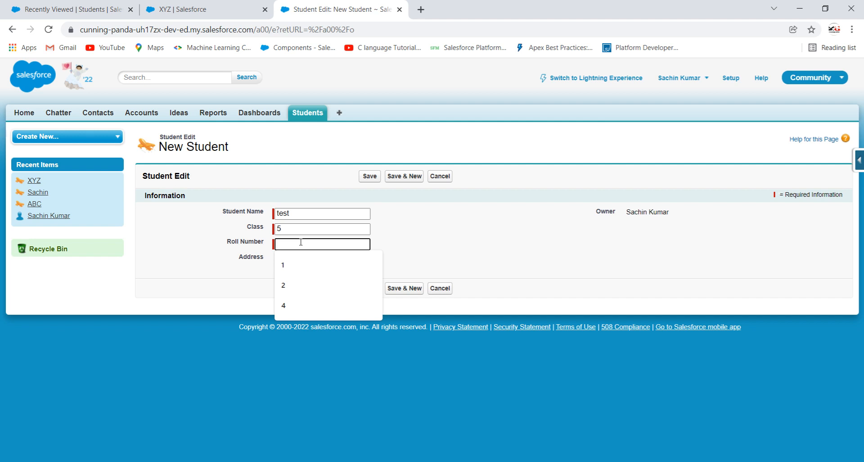
text(3)
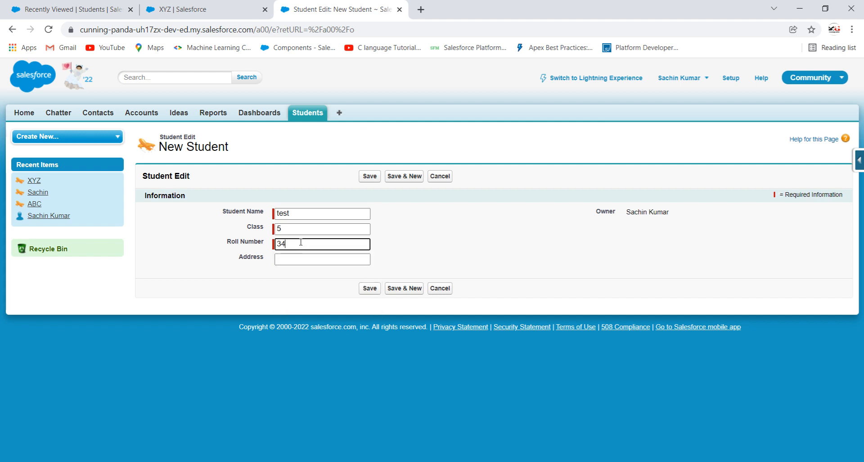
text(5)
Try to save the Student record with Address left blank and check the validation rule's error message
click(304, 258)
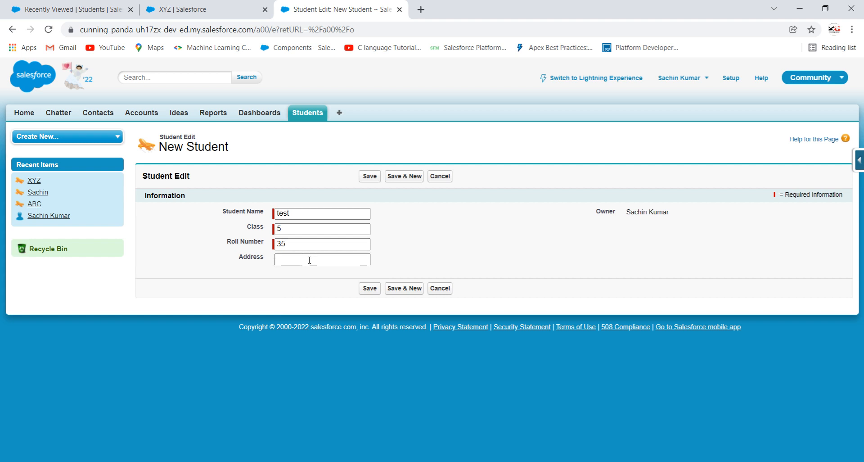
click(370, 290)
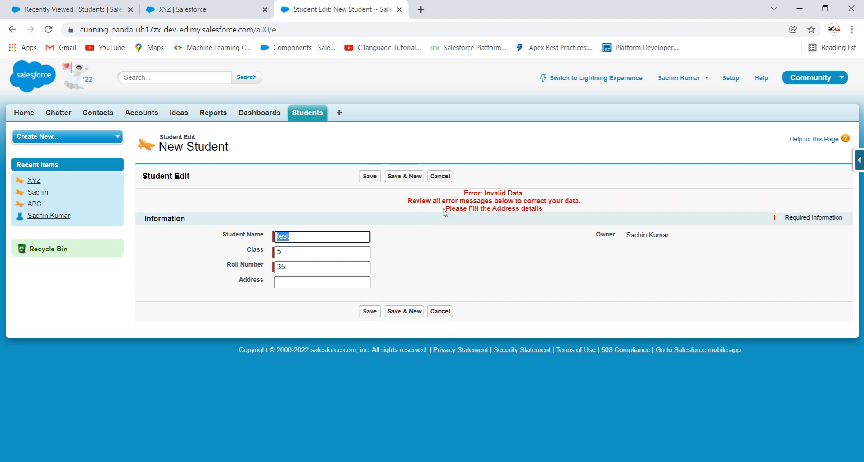
drag(446, 208, 543, 208)
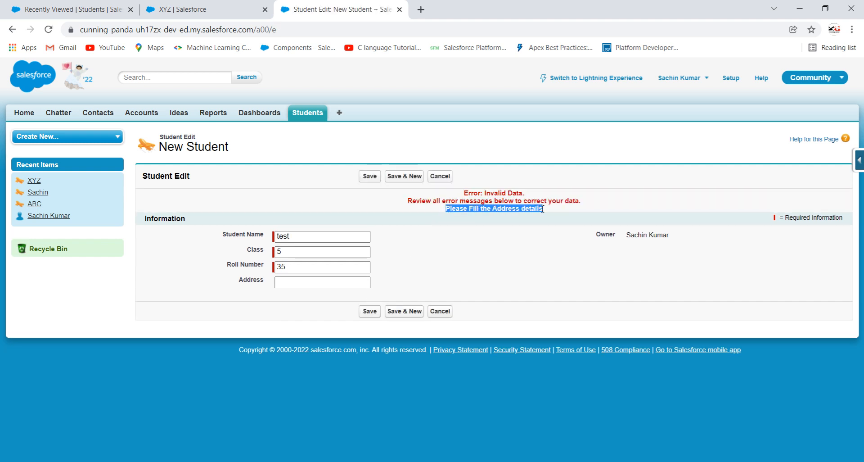
click(538, 262)
drag(446, 209, 542, 208)
click(495, 235)
Enter abchbhueeoeohre as the Address and save the Student record
click(316, 282)
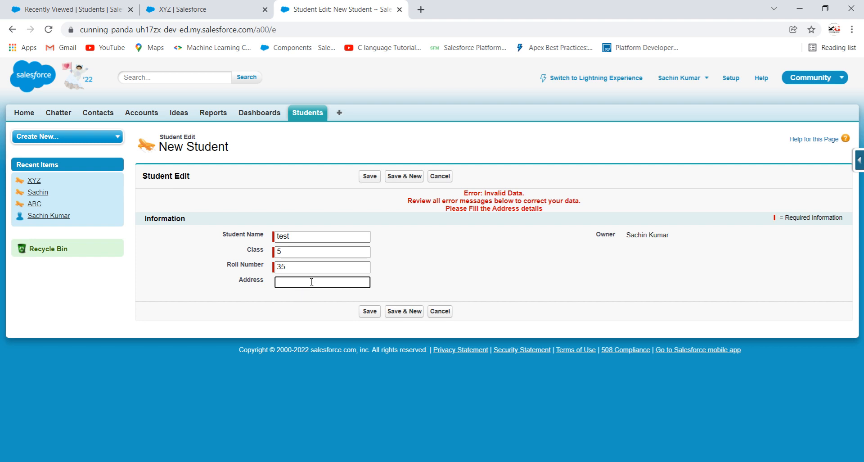
text(abchbhuegoeohre)
click(369, 311)
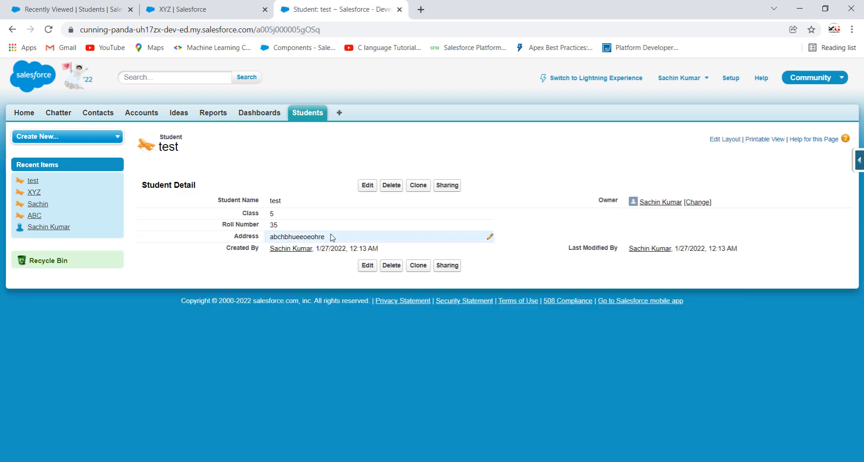